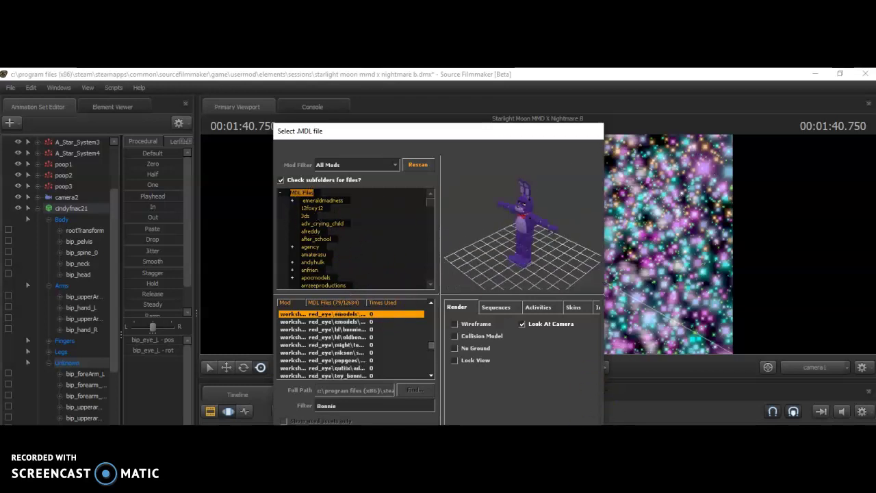
# Load the selected red_eye Bonnie model into the session and move it beside the purple-and-white cat
pyautogui.press('Return')
pyautogui.click(810, 370)
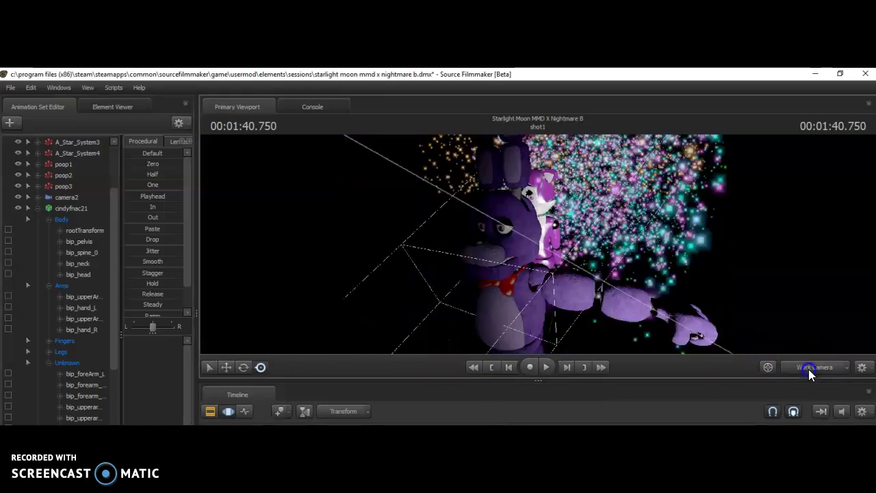
pyautogui.moveTo(545, 247); pyautogui.dragTo(539, 245)
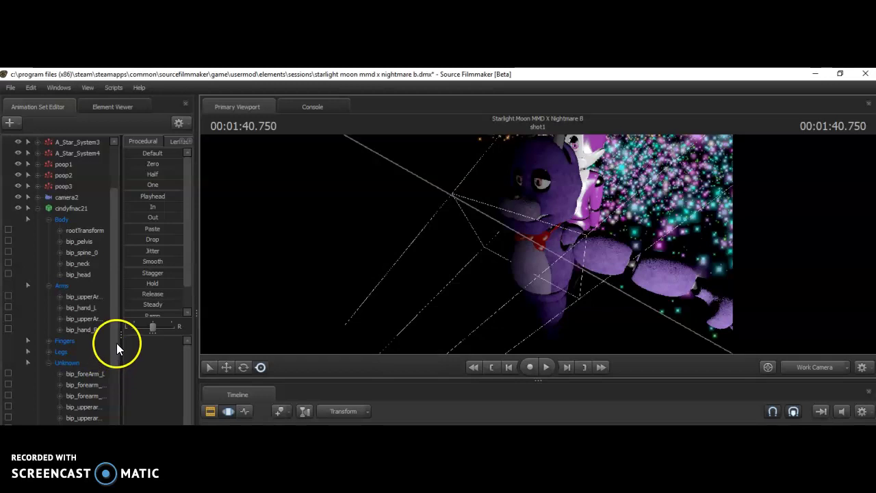
pyautogui.moveTo(117, 343); pyautogui.dragTo(116, 492)
pyautogui.click(465, 277)
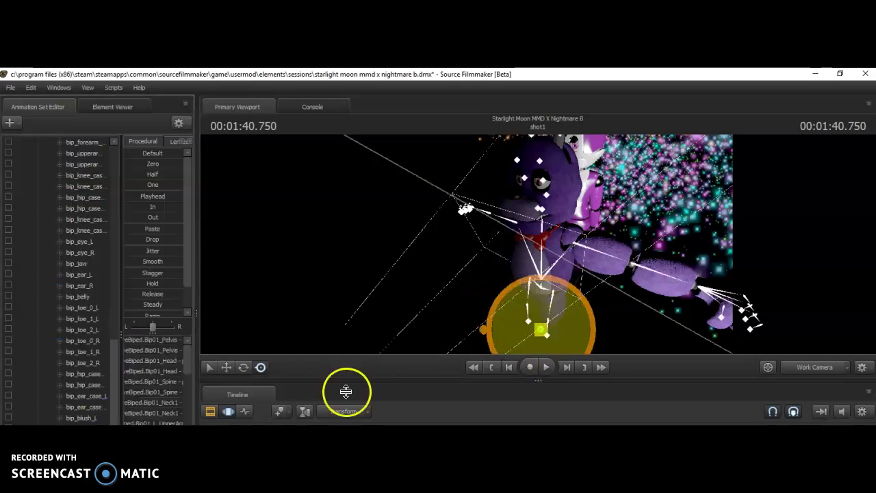
pyautogui.click(226, 367)
pyautogui.moveTo(519, 350); pyautogui.dragTo(582, 298)
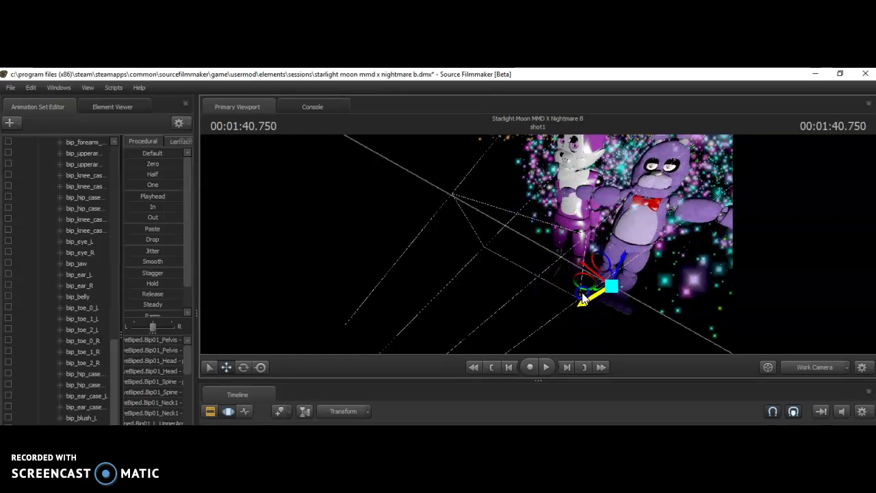
pyautogui.click(801, 365)
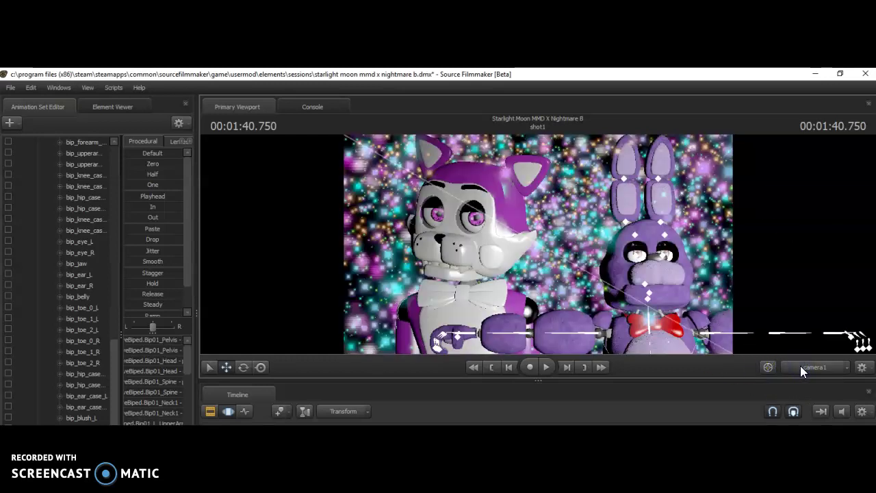
pyautogui.click(800, 366)
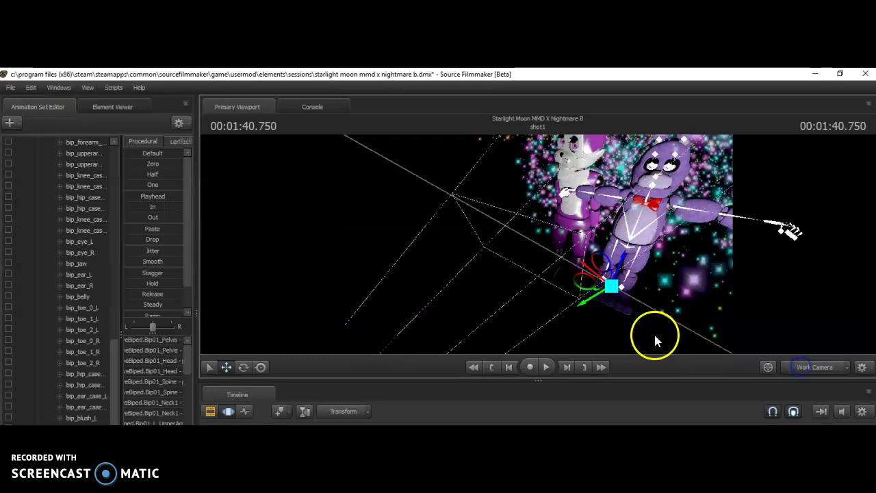
# Reposition and turn the whole Bonnie model beside the cat, and check its placement through camera1
pyautogui.moveTo(593, 291); pyautogui.dragTo(634, 240)
pyautogui.click(216, 337)
pyautogui.click(264, 367)
pyautogui.moveTo(631, 277); pyautogui.dragTo(591, 341)
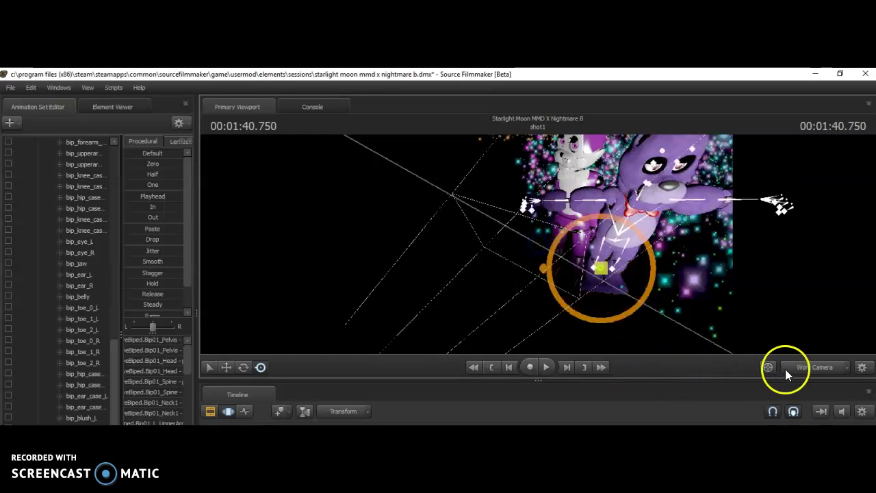
pyautogui.click(785, 373)
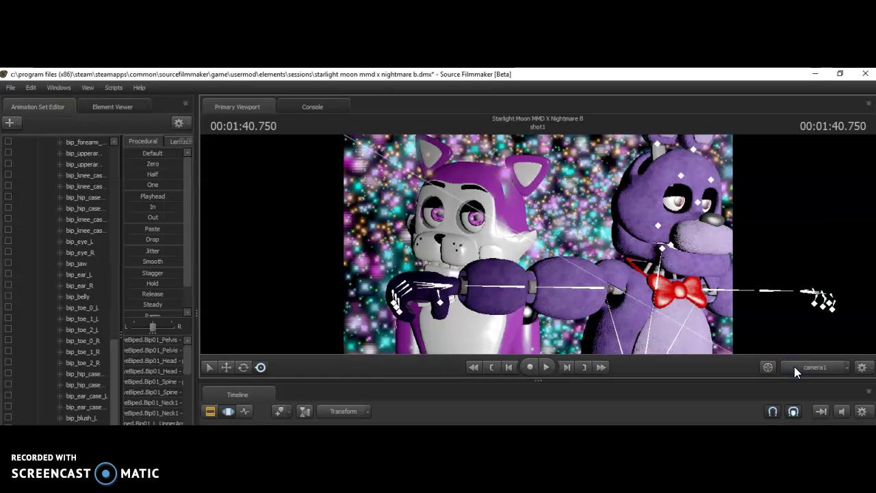
# Rotate Bonnie's right and left upper arms down from the T-pose to its sides
pyautogui.click(602, 284)
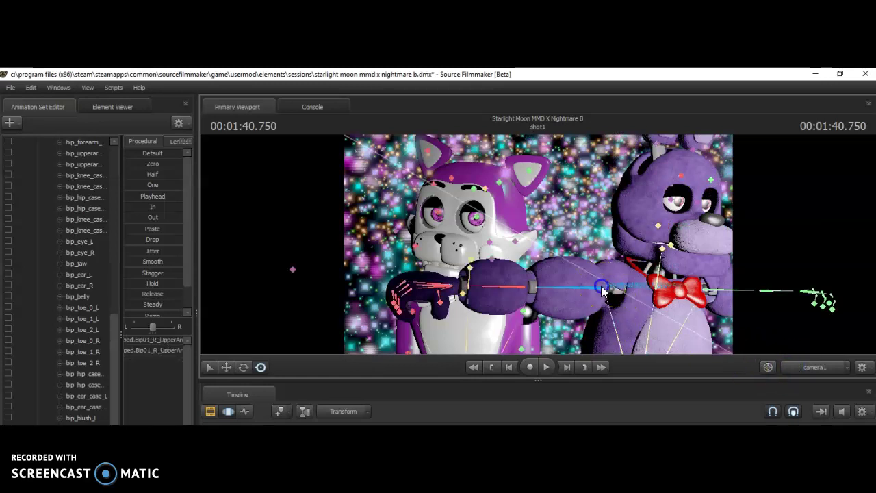
pyautogui.moveTo(572, 294)
pyautogui.mouseDown()
pyautogui.moveTo(556, 338)
pyautogui.moveTo(570, 364)
pyautogui.moveTo(573, 315)
pyautogui.moveTo(582, 294)
pyautogui.moveTo(587, 300)
pyautogui.mouseUp()
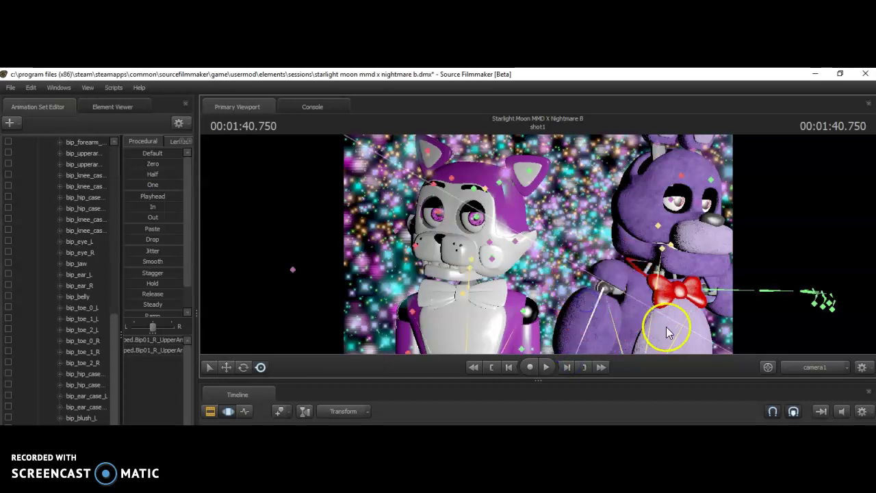
pyautogui.click(787, 366)
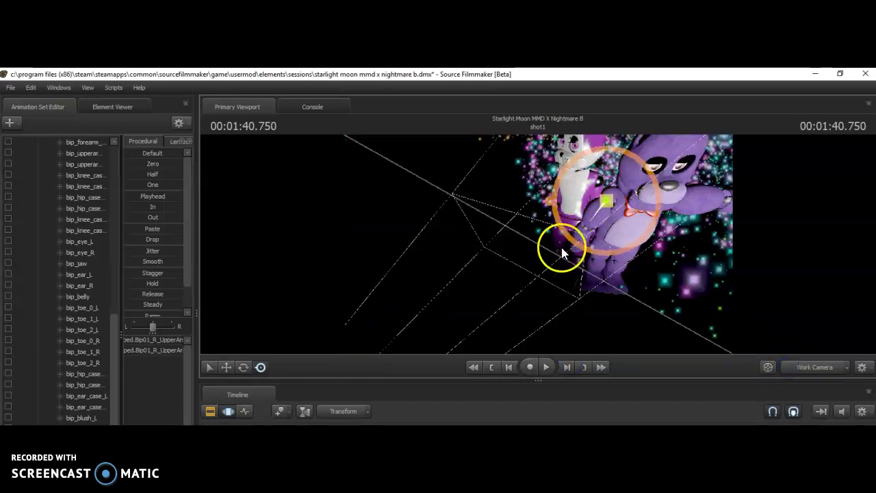
pyautogui.click(668, 199)
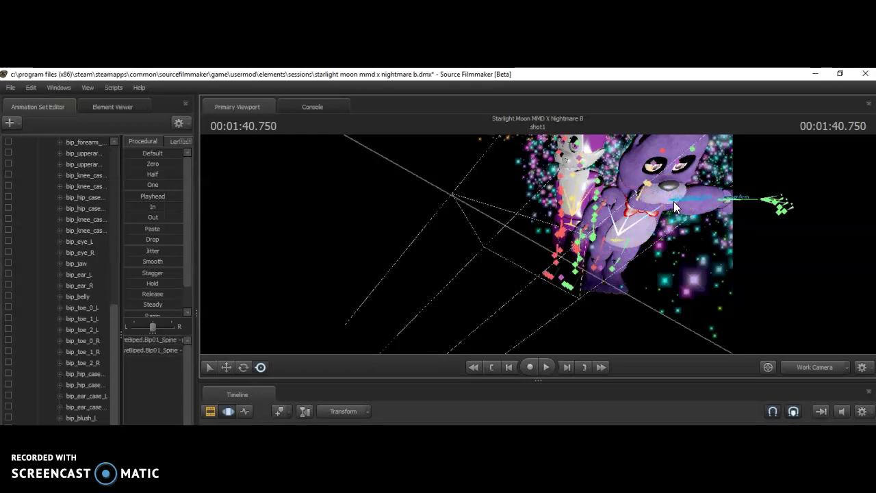
pyautogui.click(674, 201)
pyautogui.moveTo(640, 207); pyautogui.dragTo(686, 190)
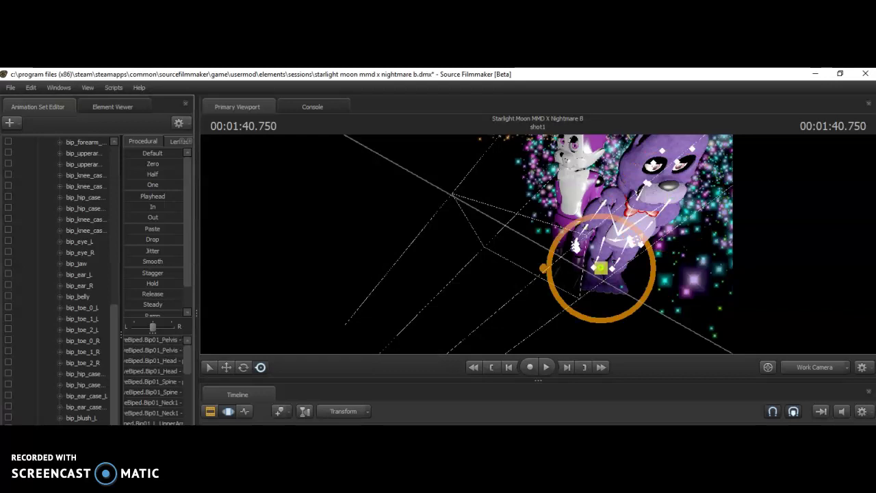
# Shift the whole Bonnie model closer to the cat and rotate its neck so the face turns toward camera1
pyautogui.moveTo(626, 267); pyautogui.dragTo(623, 252)
pyautogui.click(790, 366)
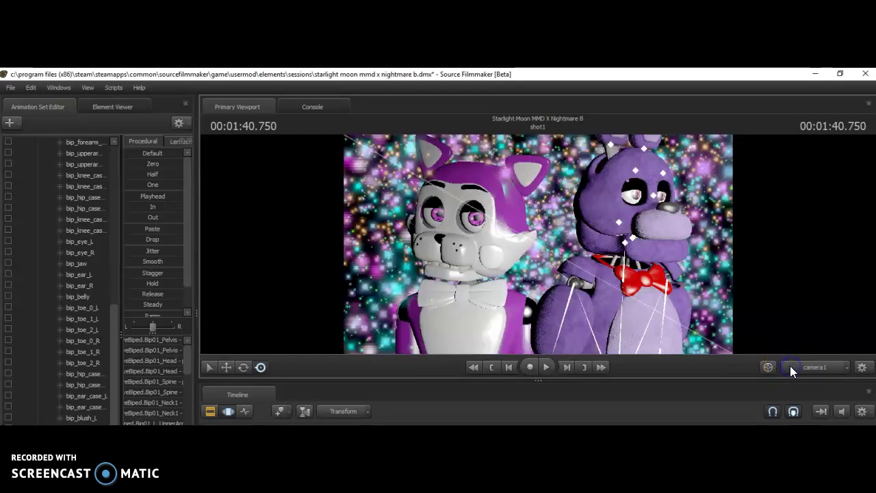
pyautogui.click(625, 262)
pyautogui.moveTo(627, 262); pyautogui.dragTo(611, 294)
pyautogui.press('ctrl')
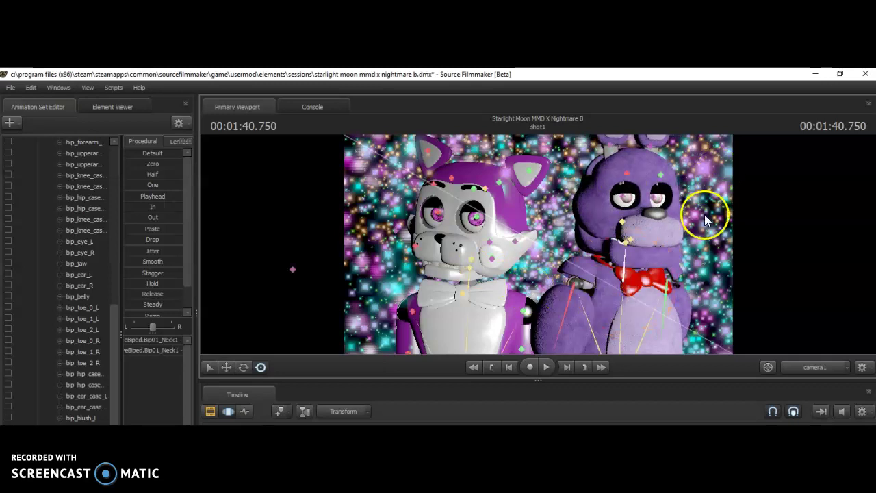
# Rotate Bonnie's right and left eyes so they look toward the cat
pyautogui.click(624, 198)
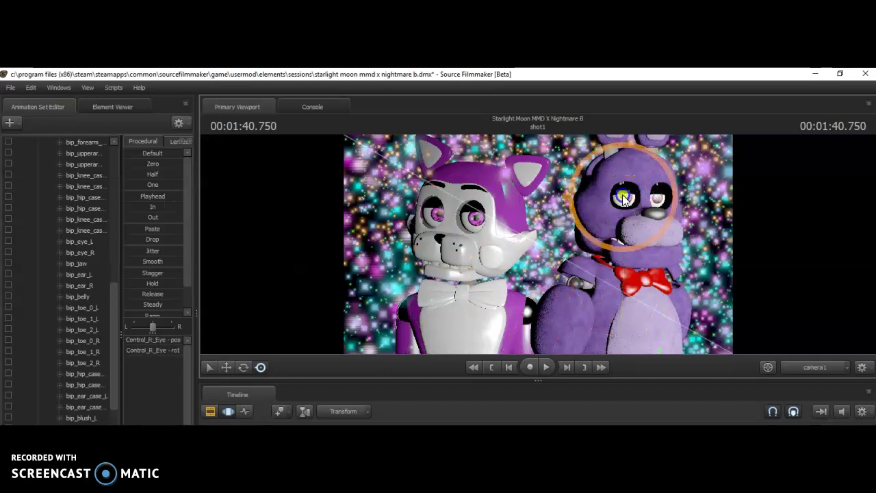
pyautogui.moveTo(612, 219); pyautogui.dragTo(614, 230)
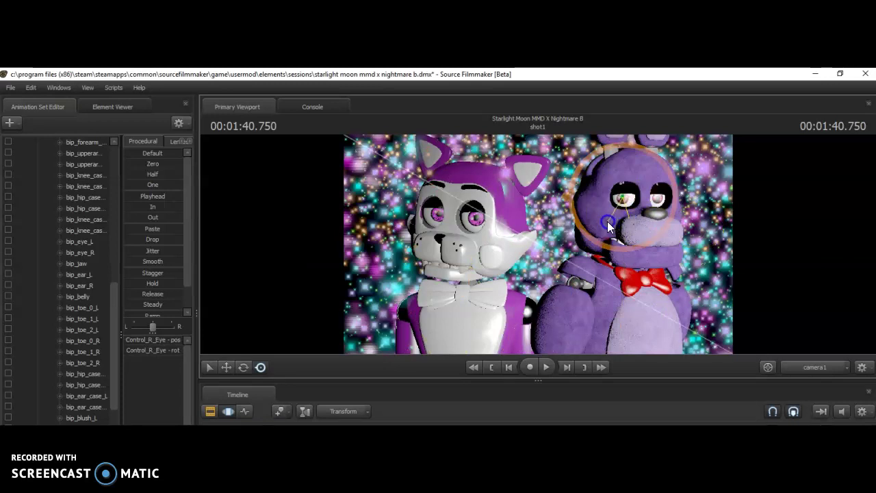
pyautogui.press('ctrl')
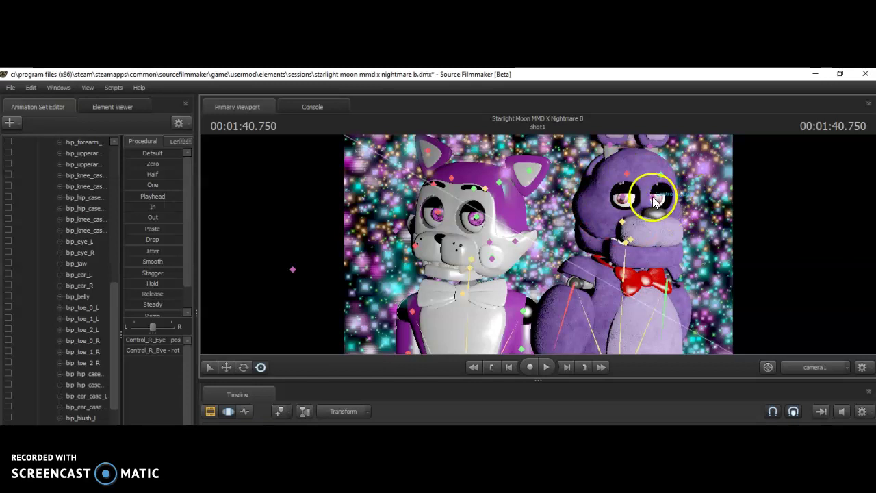
pyautogui.click(654, 200)
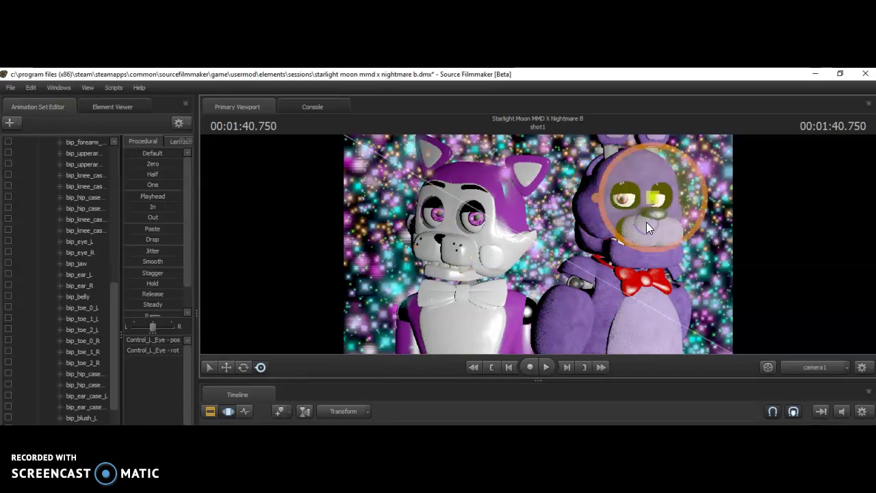
pyautogui.click(593, 167)
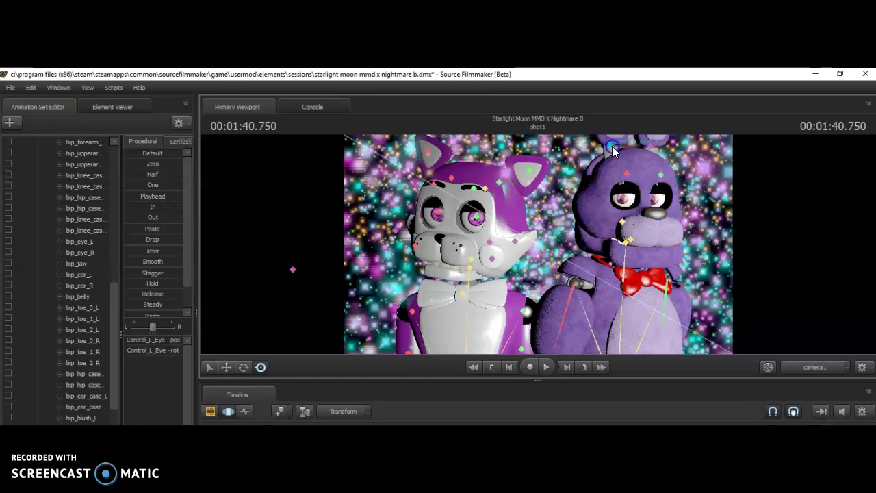
# Rotate Bonnie's right and left ears at their base bones to tilt them
pyautogui.click(611, 146)
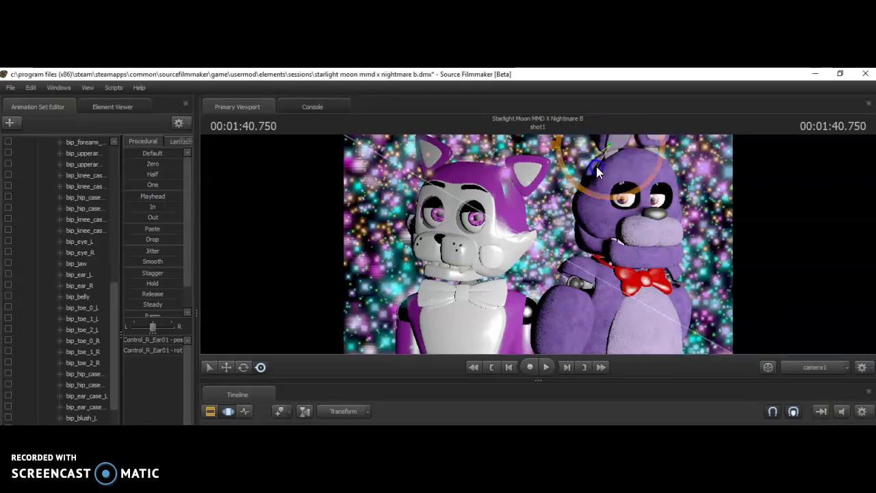
pyautogui.moveTo(597, 166); pyautogui.dragTo(652, 153)
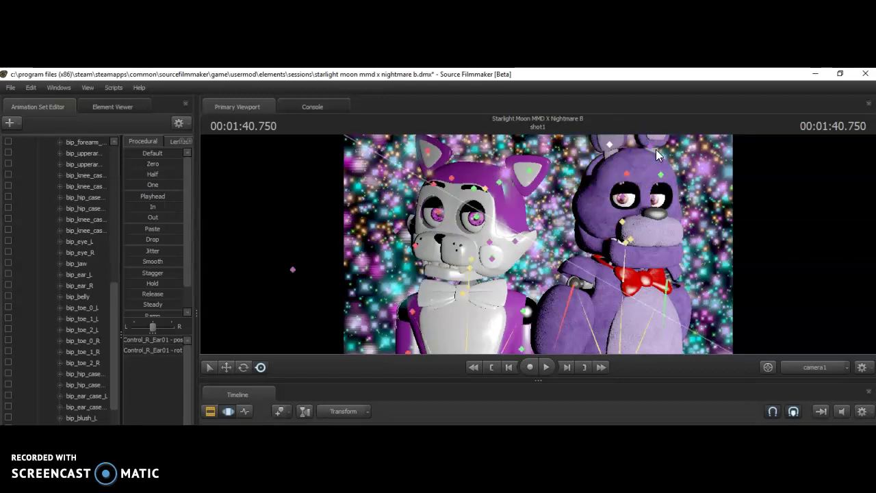
pyautogui.click(652, 146)
pyautogui.moveTo(667, 133); pyautogui.dragTo(682, 174)
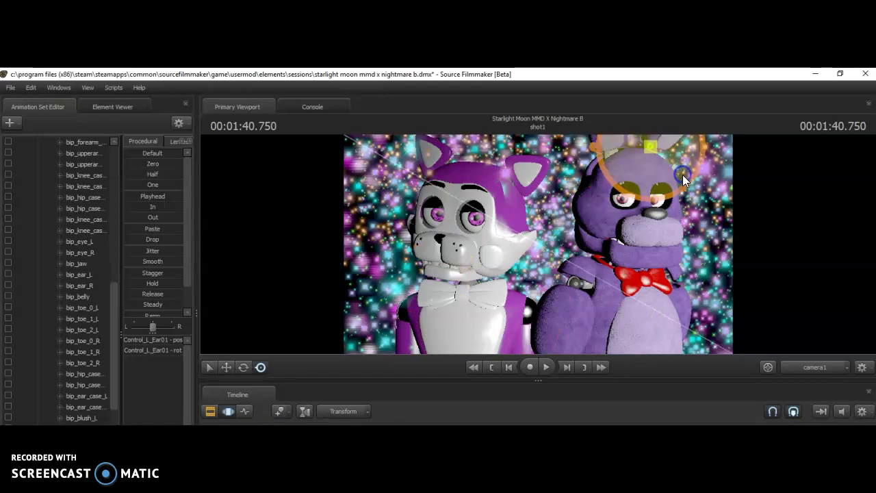
# Fine-tune the rotation of Bonnie's right and left eyes to match their gaze
pyautogui.click(623, 200)
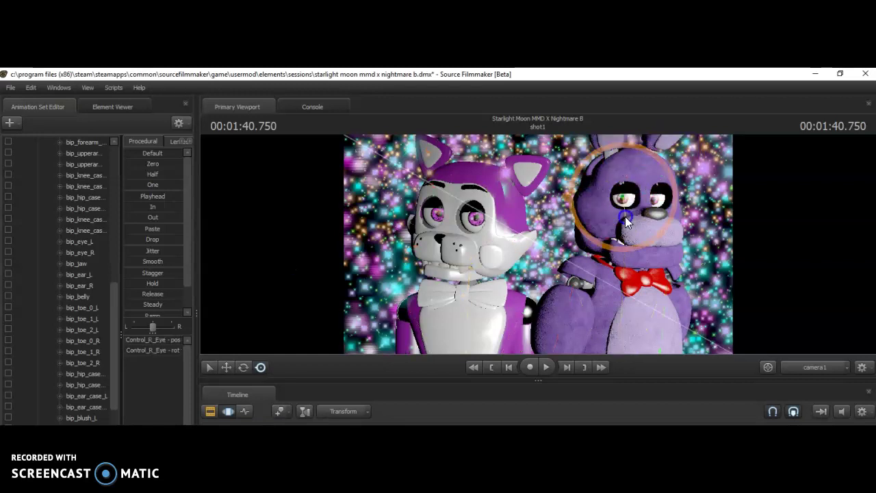
pyautogui.click(654, 198)
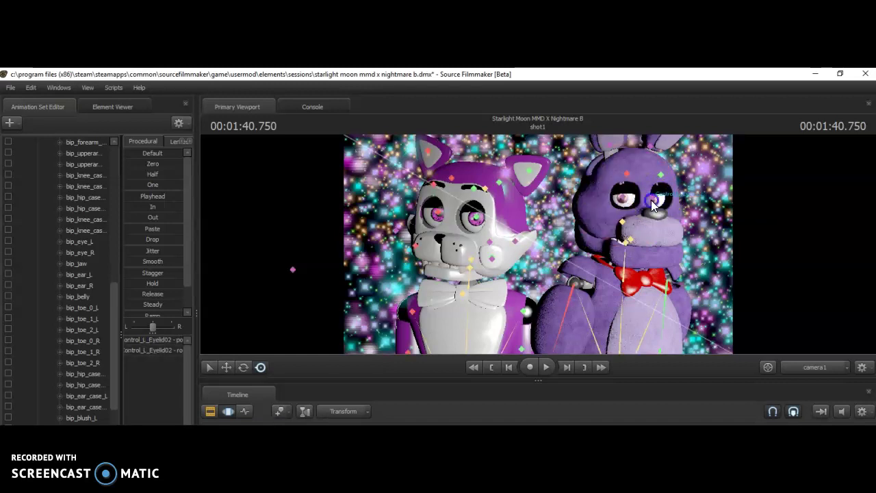
pyautogui.click(657, 206)
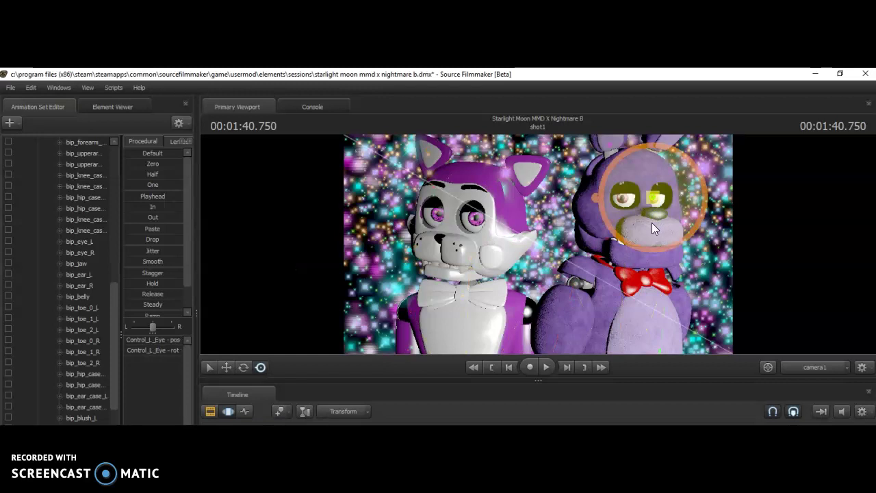
pyautogui.press('ctrl')
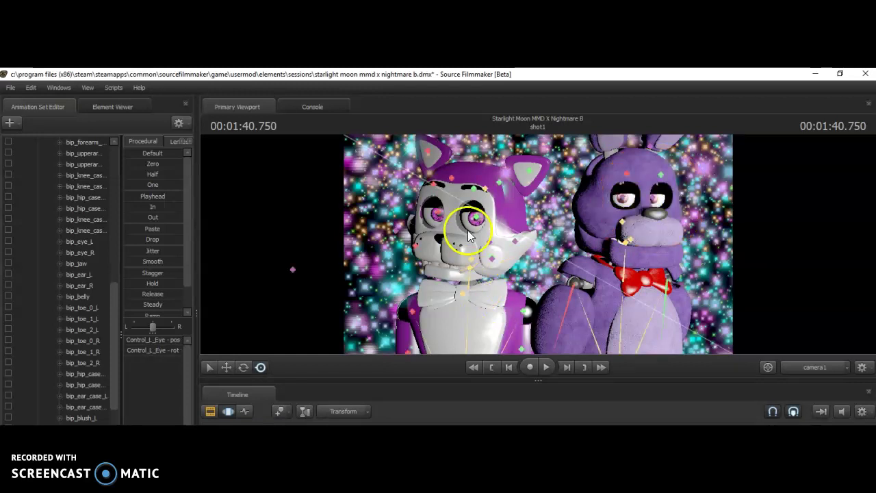
# Adjust the rotation of the cat's left eye, bip_eye_L
pyautogui.click(474, 221)
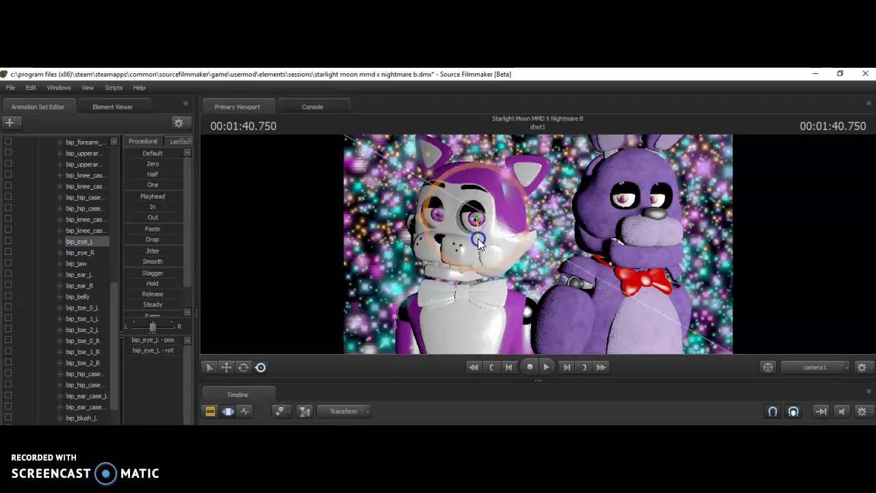
pyautogui.moveTo(478, 237); pyautogui.dragTo(482, 235)
pyautogui.press('ctrl')
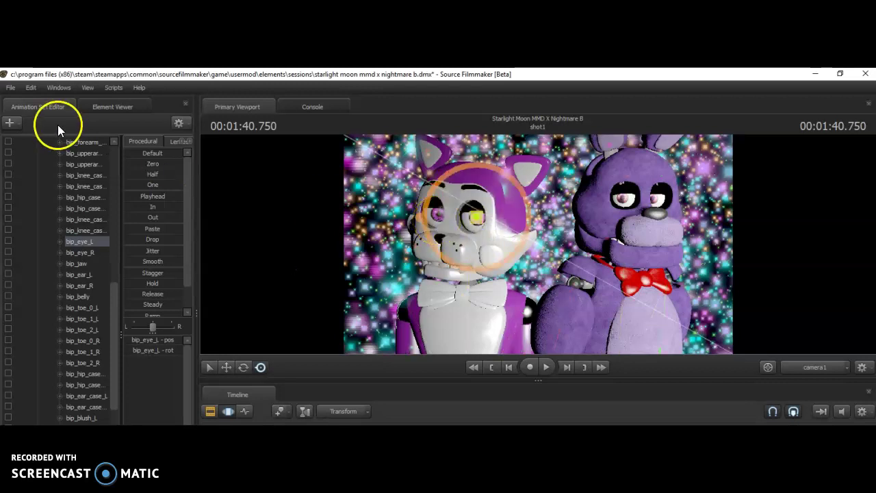
# Add override materials to the bonnie1 animation set
pyautogui.scroll(-10, 58, 281)
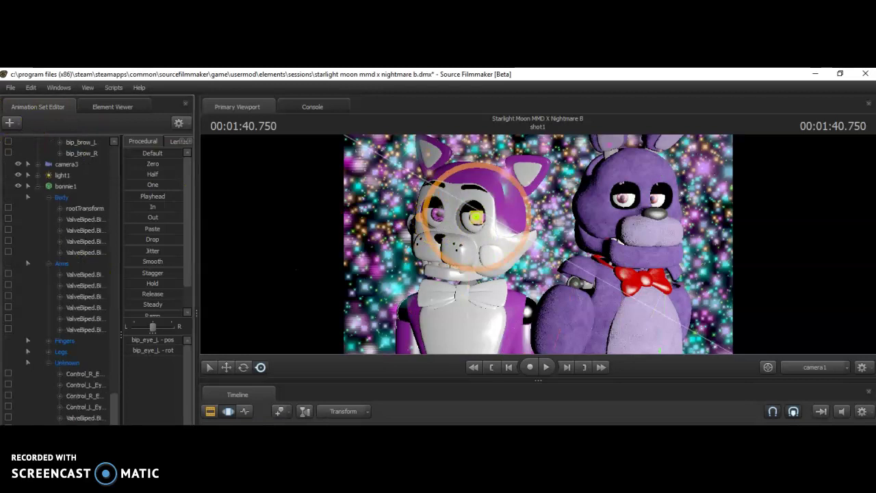
pyautogui.rightClick(71, 185)
pyautogui.click(139, 329)
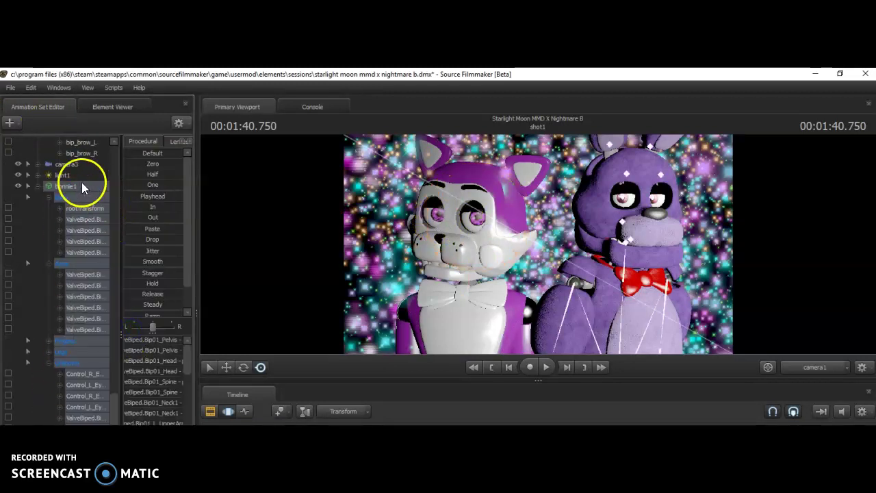
# Show the bonnie1 model in the Element Viewer and expand its materials
pyautogui.rightClick(83, 186)
pyautogui.moveTo(133, 238)
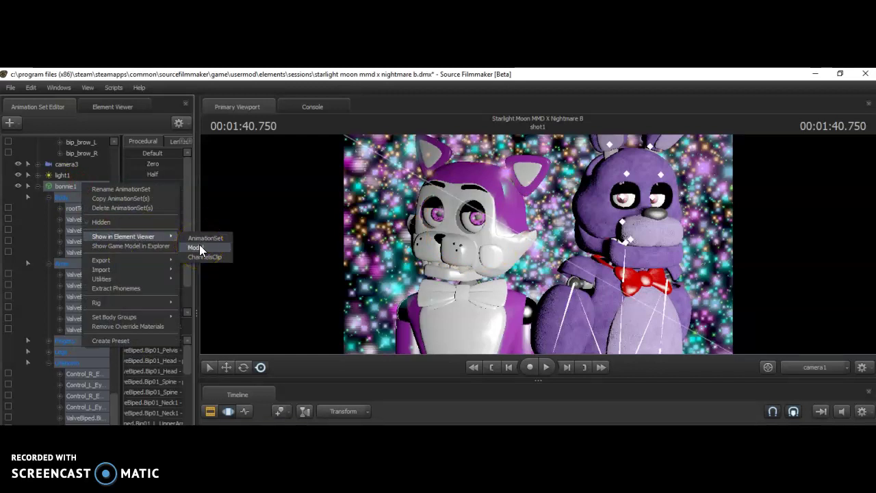
pyautogui.click(199, 244)
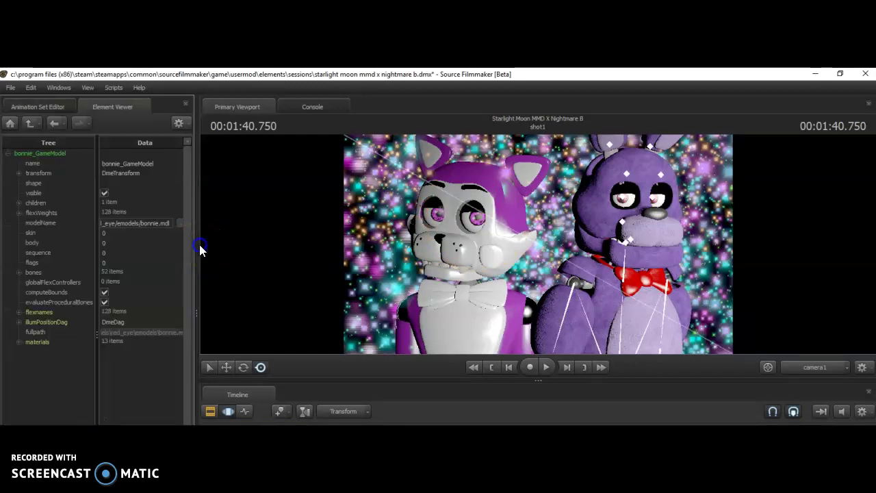
pyautogui.doubleClick(61, 343)
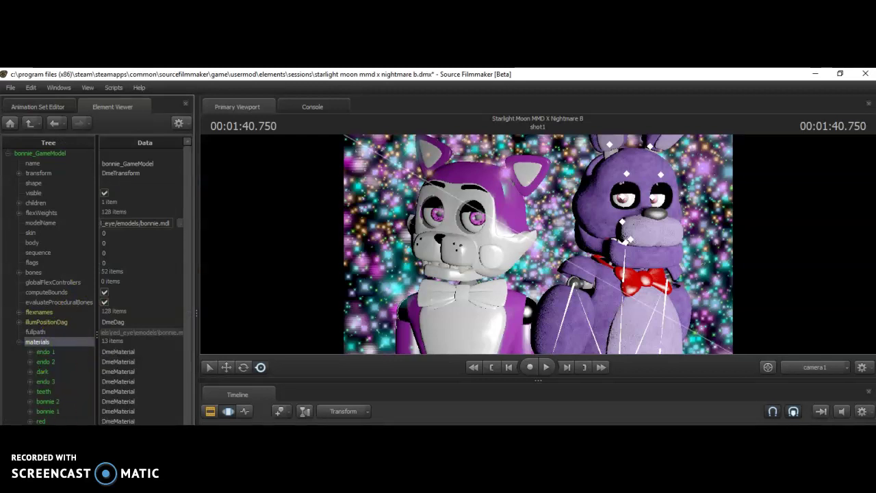
# Add a $Color attribute to the bonnie 2 material and set its colour to dark teal
pyautogui.click(59, 401)
pyautogui.rightClick(60, 401)
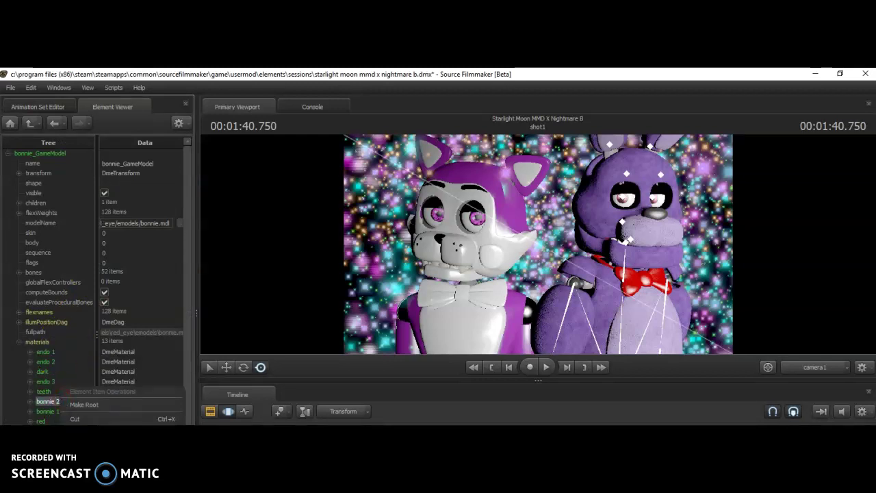
pyautogui.moveTo(123, 452)
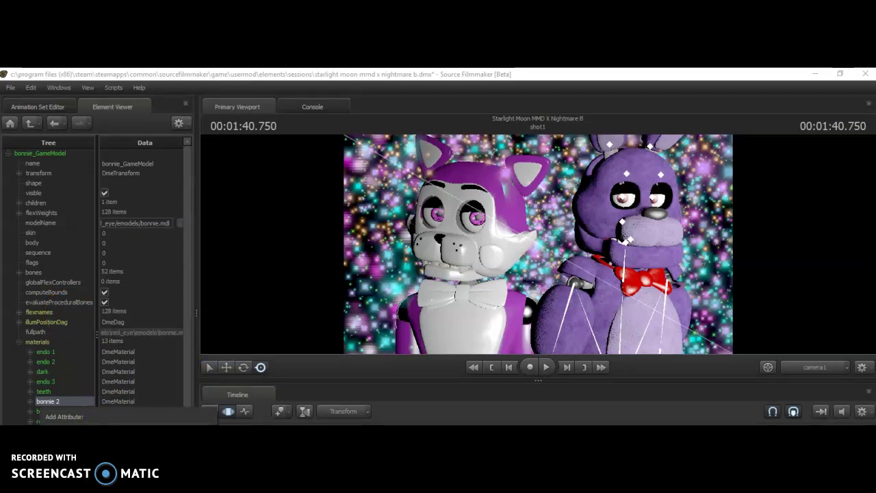
pyautogui.click(123, 451)
pyautogui.click(59, 403)
pyautogui.doubleClick(59, 404)
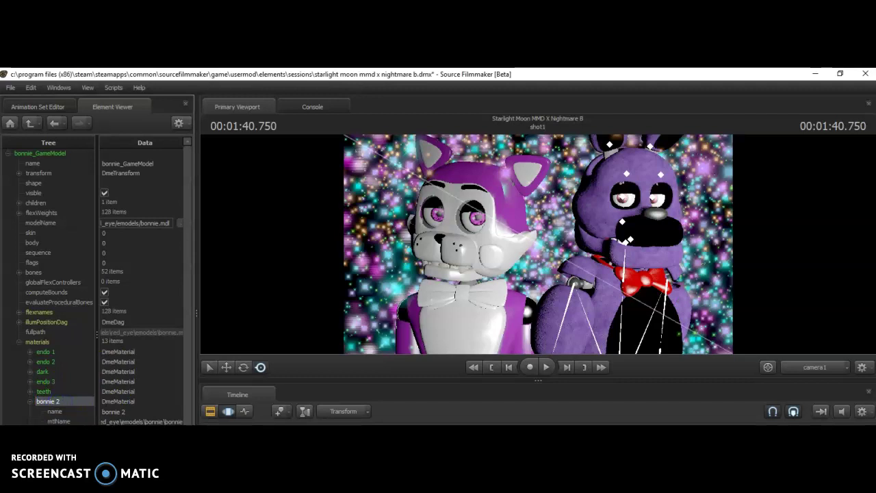
pyautogui.click(123, 432)
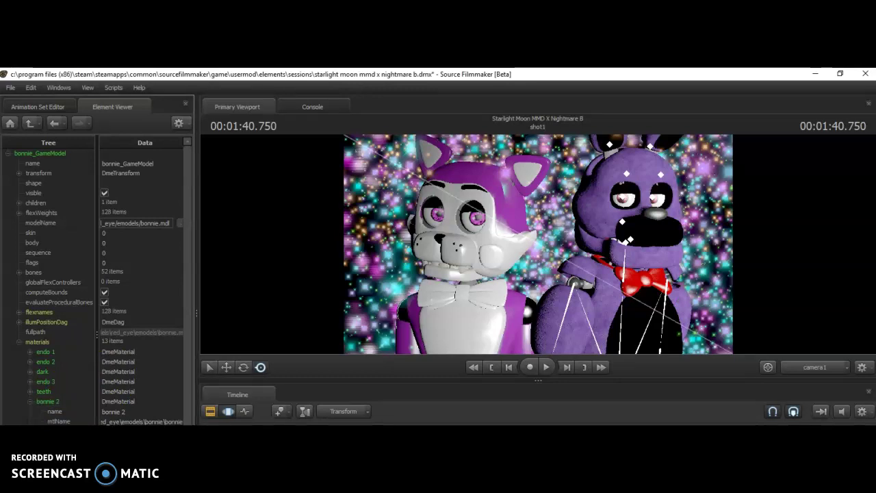
pyautogui.press('Return')
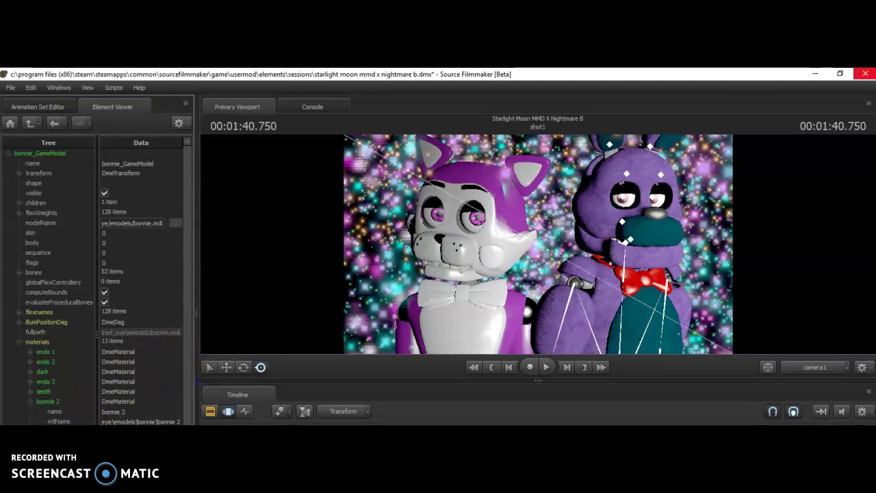
# Restore the Source Filmmaker window to a smaller size so it no longer fills the screen
pyautogui.click(840, 73)
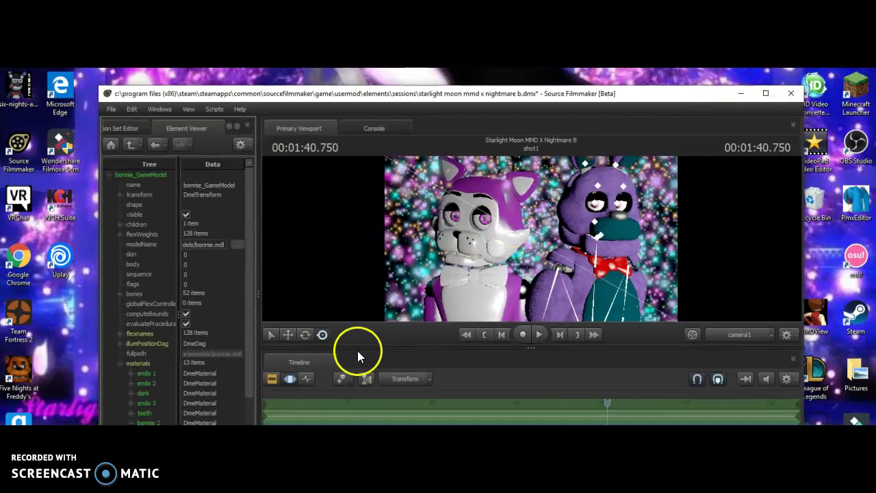
pyautogui.moveTo(432, 96); pyautogui.dragTo(420, 67)
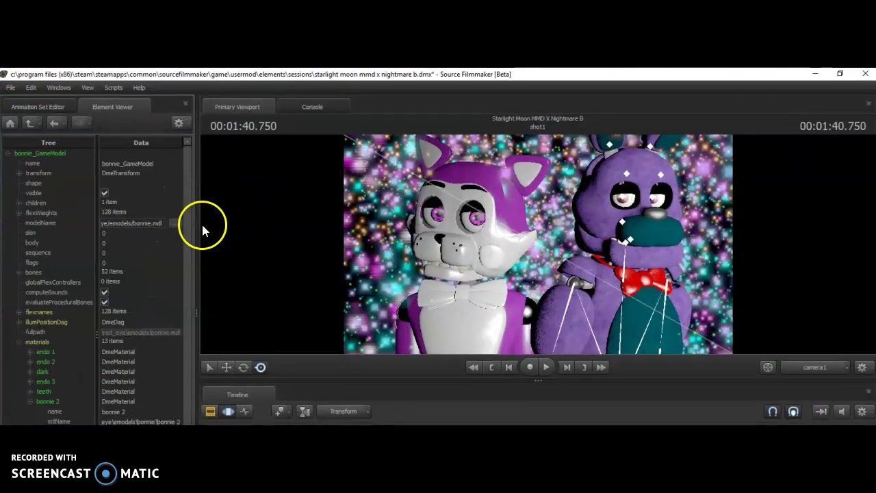
pyautogui.click(839, 73)
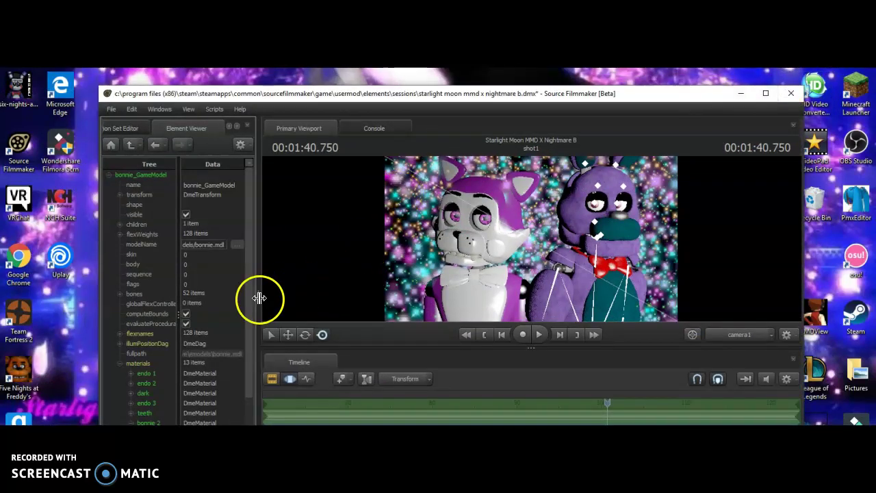
# Add a color-type attribute named $Color to the bonnie 1 material
pyautogui.moveTo(250, 307); pyautogui.dragTo(245, 360)
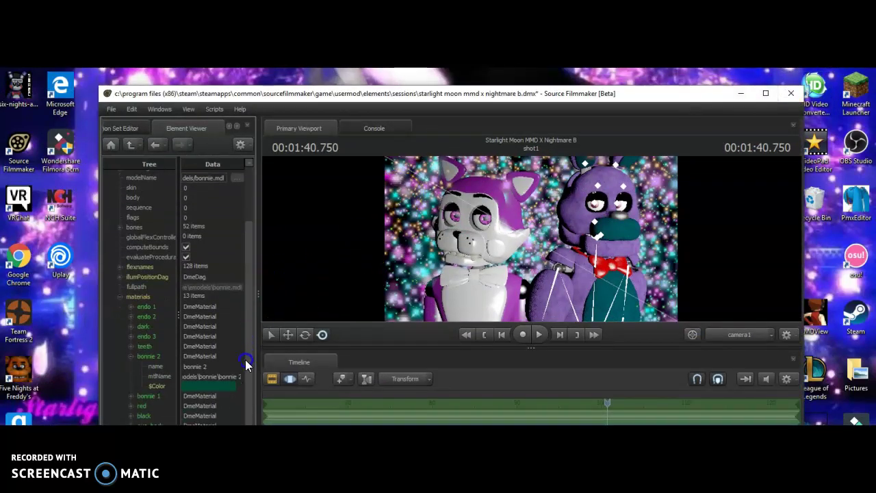
pyautogui.rightClick(148, 398)
pyautogui.moveTo(209, 455)
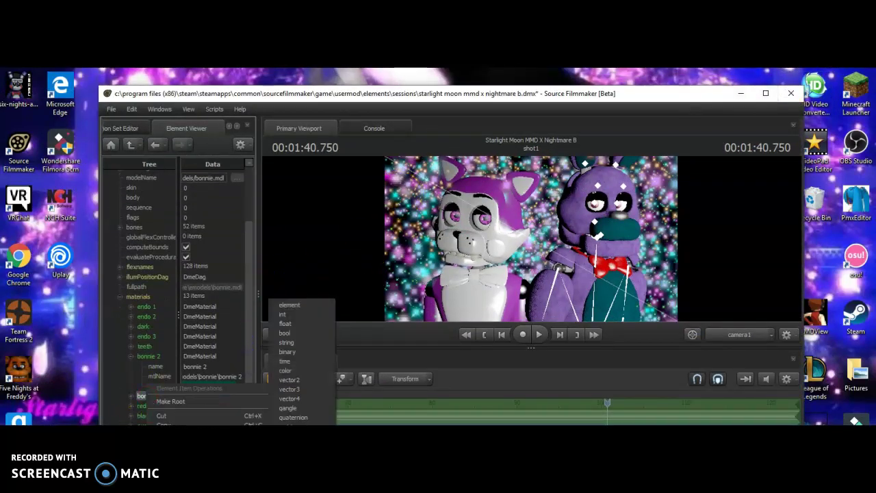
pyautogui.click(281, 369)
pyautogui.click(287, 370)
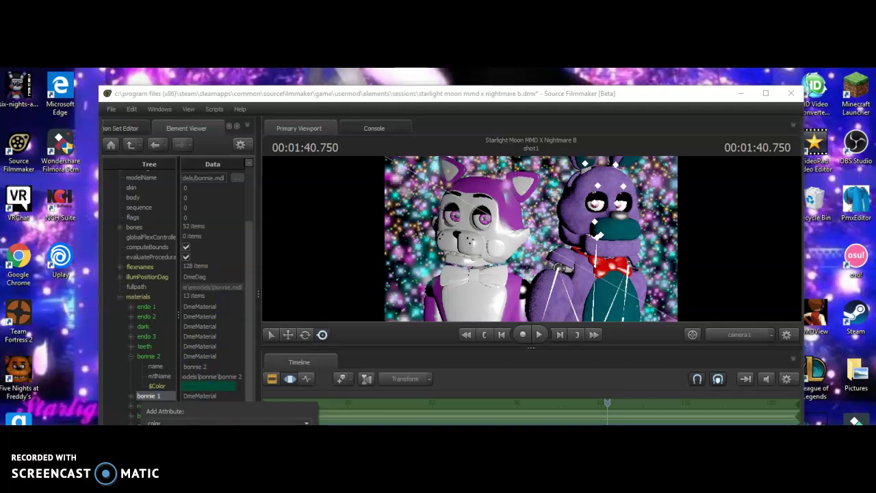
pyautogui.press('Return')
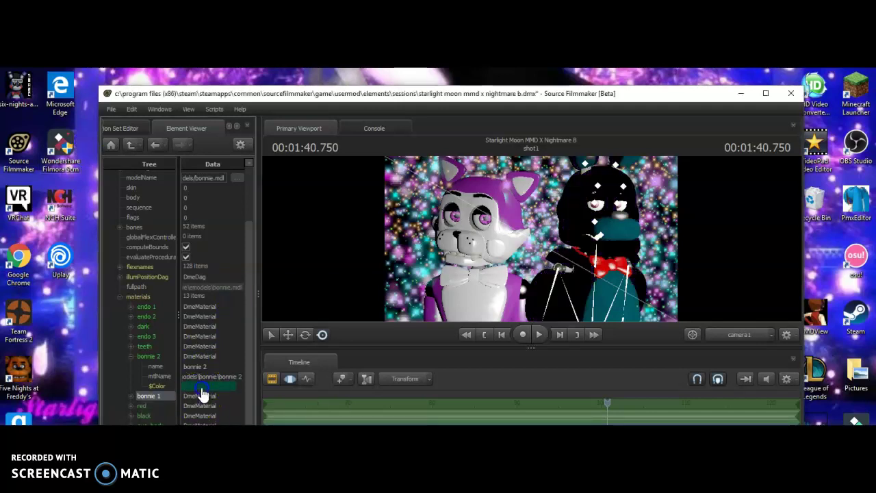
# Change the bonnie 2 material's $Color to bright blue
pyautogui.click(203, 388)
pyautogui.moveTo(335, 492); pyautogui.dragTo(336, 481)
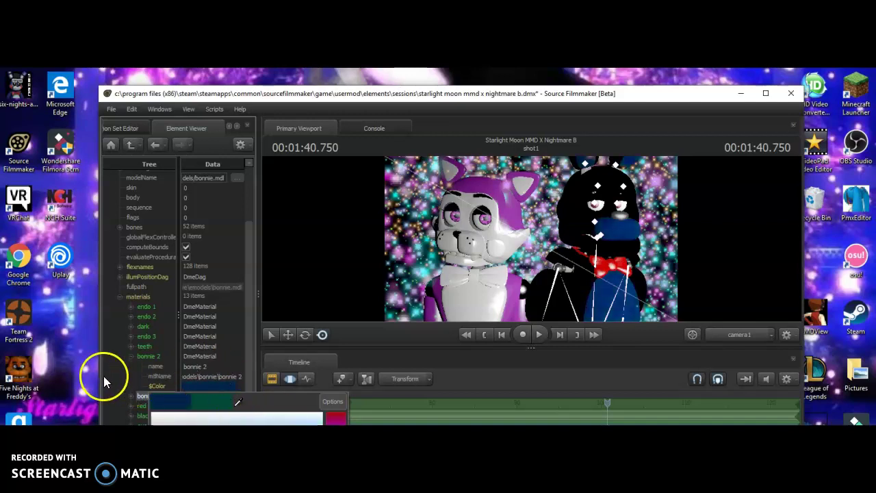
pyautogui.click(237, 403)
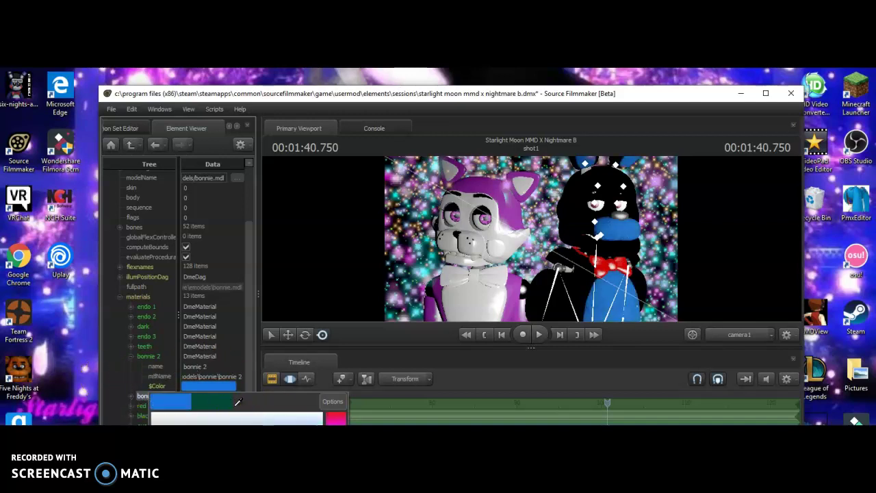
pyautogui.click(112, 401)
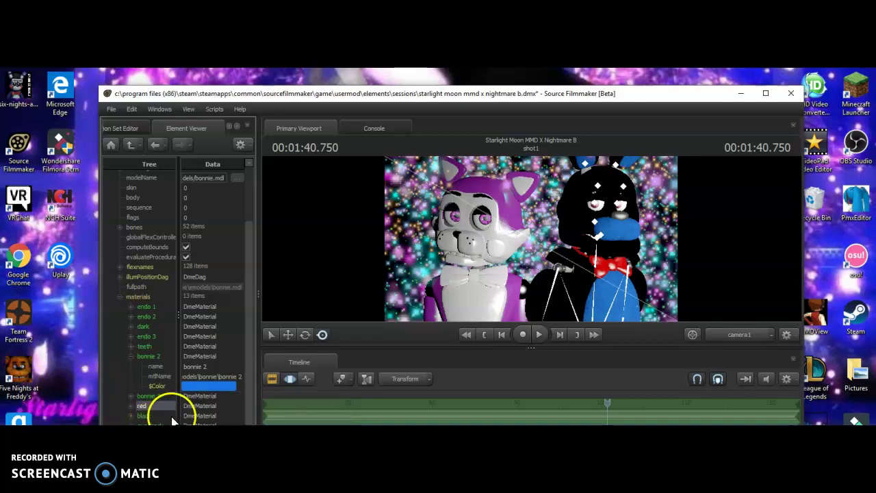
# Expand the bonnie 1 material and set its $Color to dark red
pyautogui.doubleClick(156, 396)
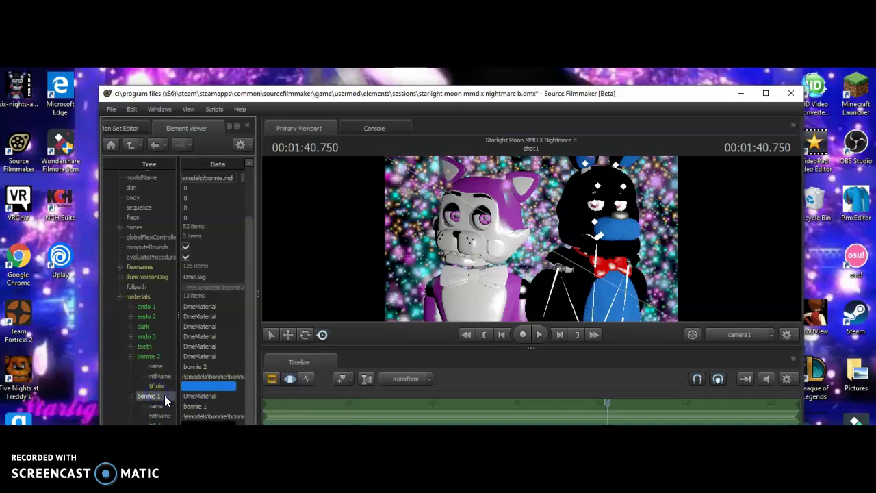
pyautogui.click(209, 424)
pyautogui.click(233, 439)
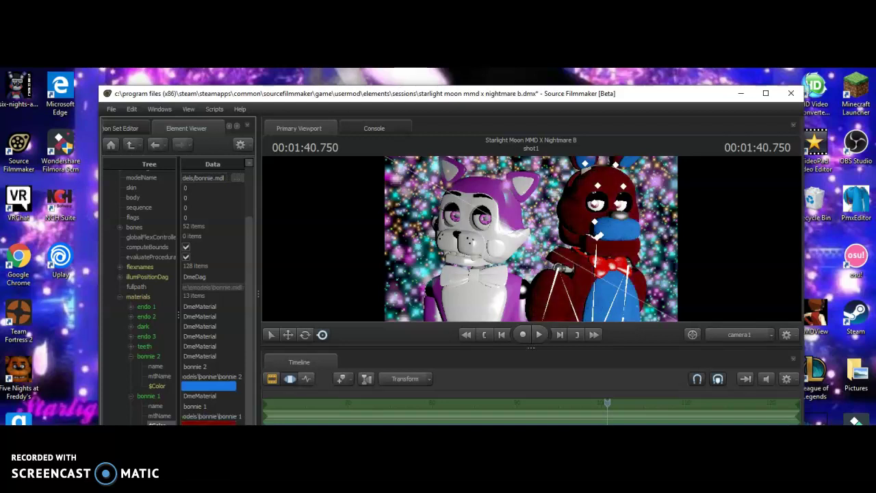
pyautogui.click(107, 398)
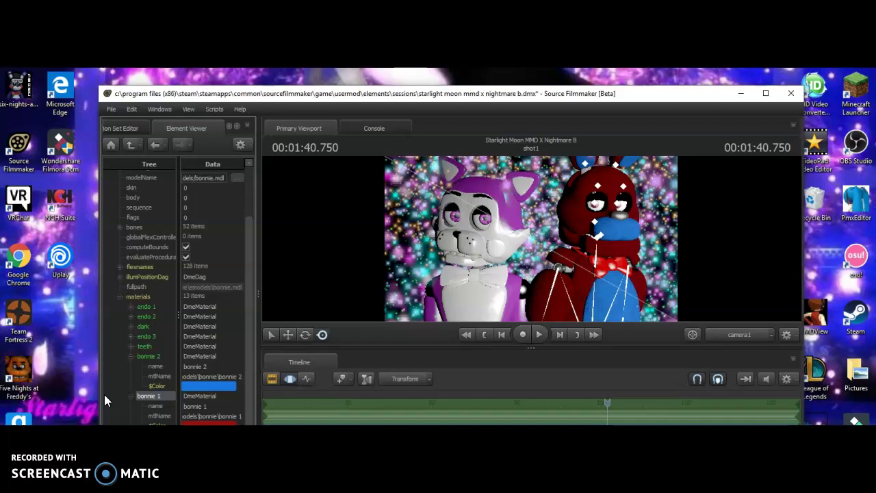
# Switch to the YouTube song mix in the browser and return to Source Filmmaker
pyautogui.hotkey('alt', 'Tab')
pyautogui.click(123, 365)
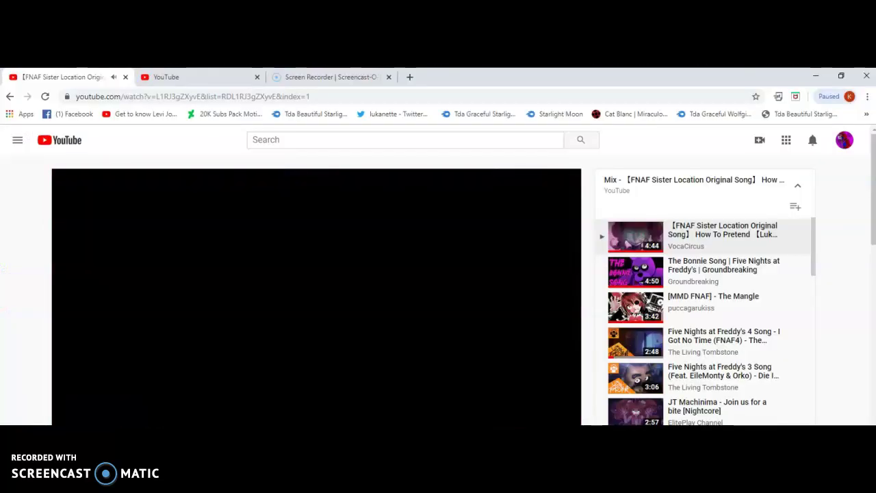
pyautogui.click(810, 73)
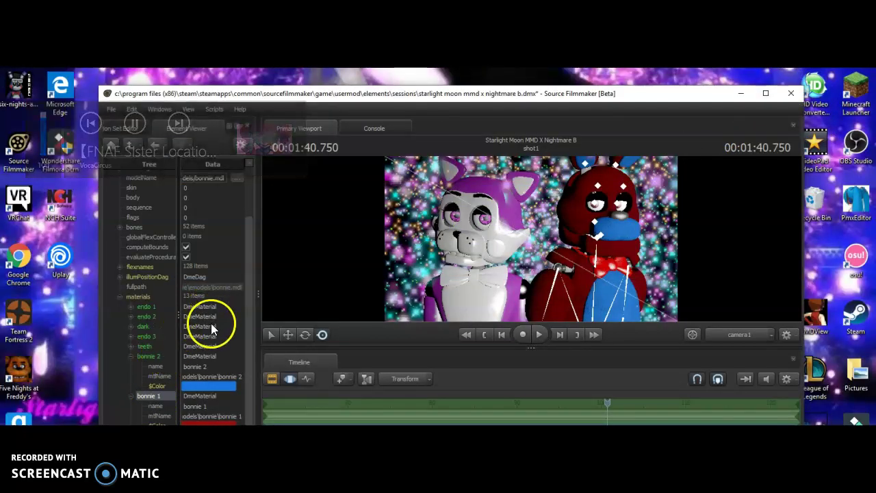
# Add a color-type attribute named $Color to the red material used on the bow tie
pyautogui.scroll(-1, 247, 366)
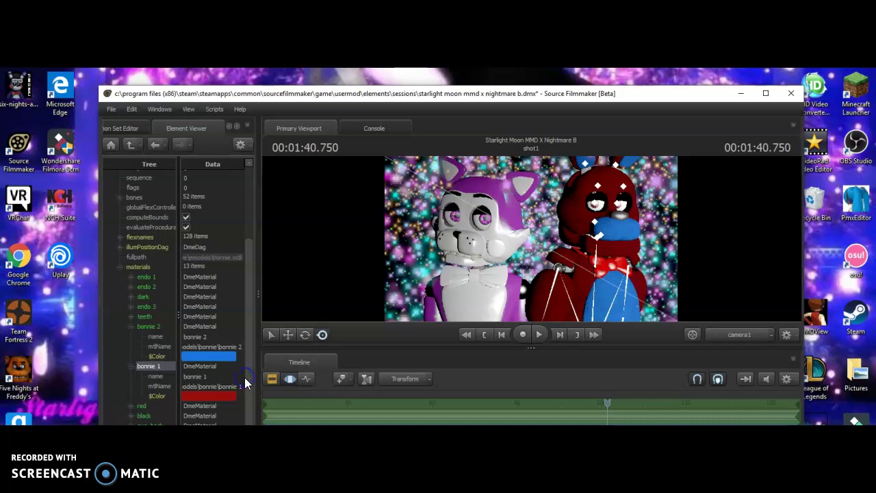
pyautogui.rightClick(142, 407)
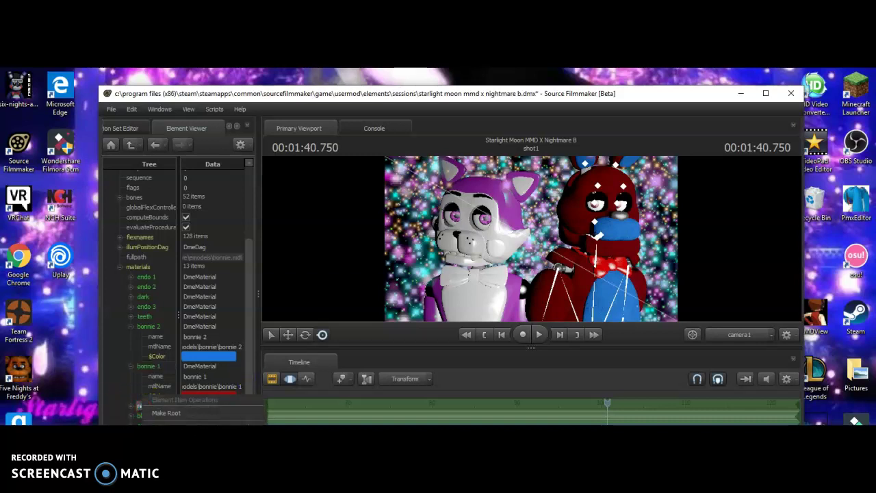
pyautogui.click(294, 367)
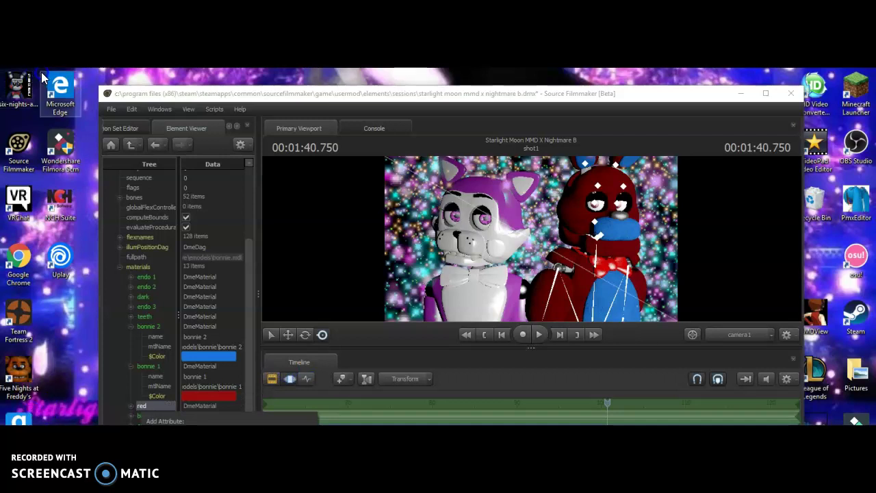
pyautogui.click(226, 350)
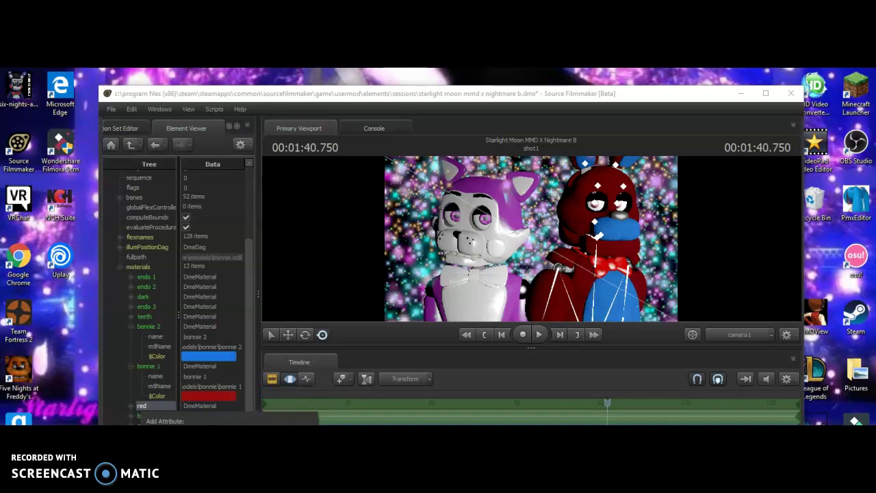
pyautogui.click(263, 449)
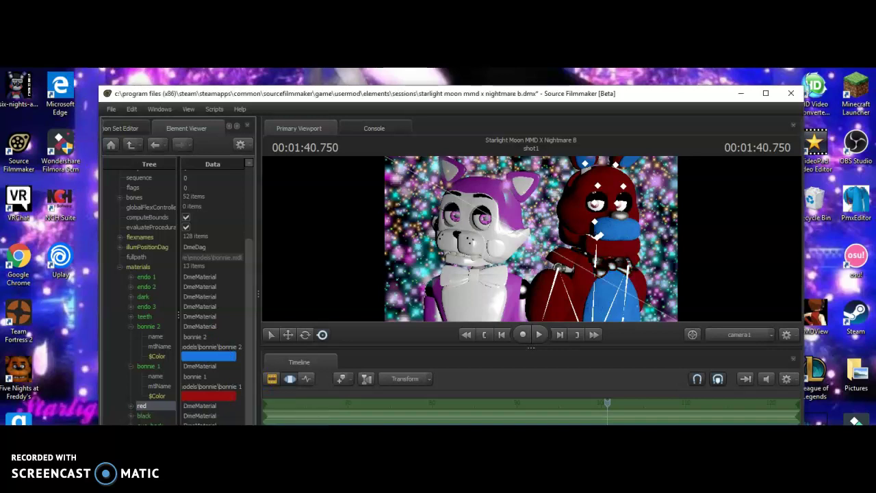
# Add a float attribute named $Phongboost to the red material and set it to 100
pyautogui.rightClick(146, 406)
pyautogui.moveTo(213, 449)
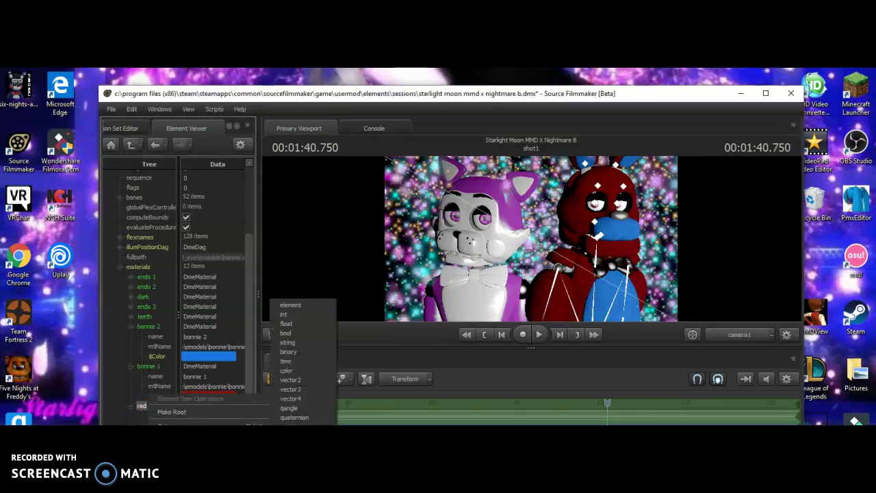
pyautogui.click(295, 326)
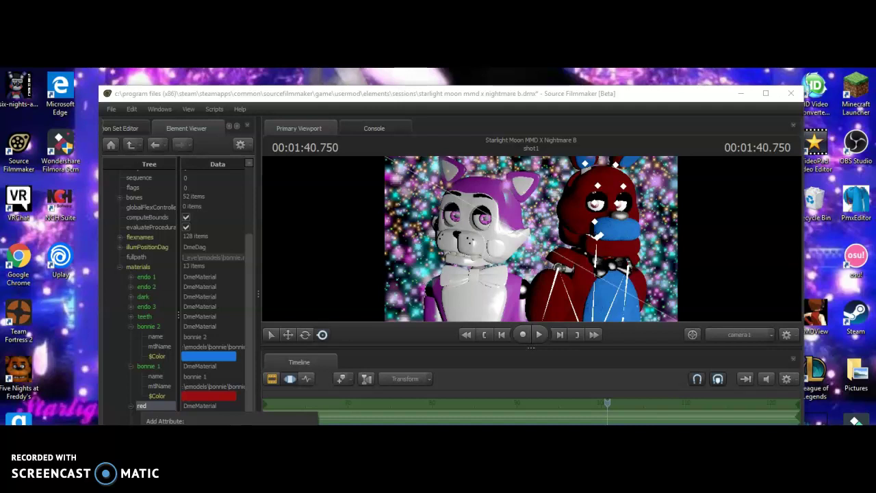
pyautogui.press('Return')
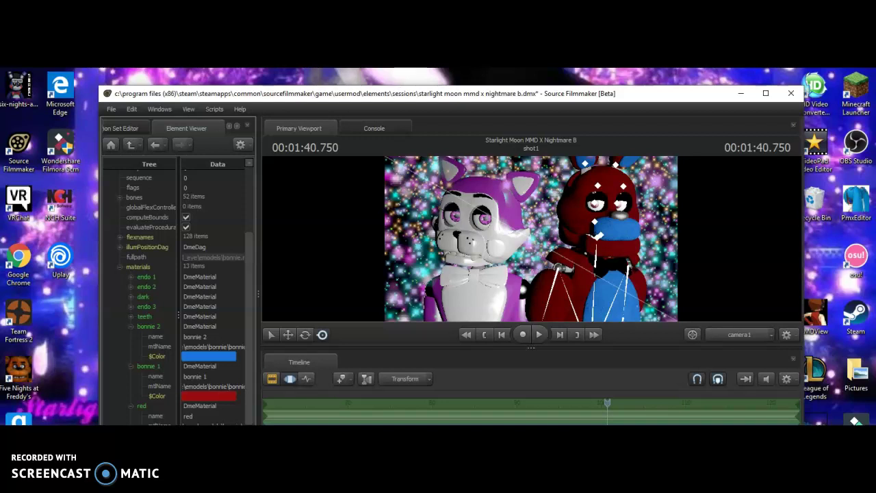
pyautogui.click(110, 408)
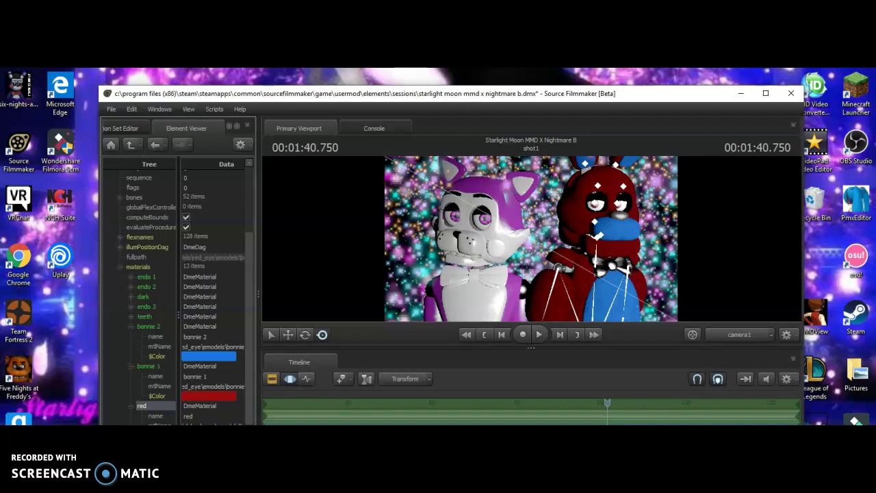
# Add a string attribute to the eye_b material and set it to the pink eye texture
pyautogui.click(133, 128)
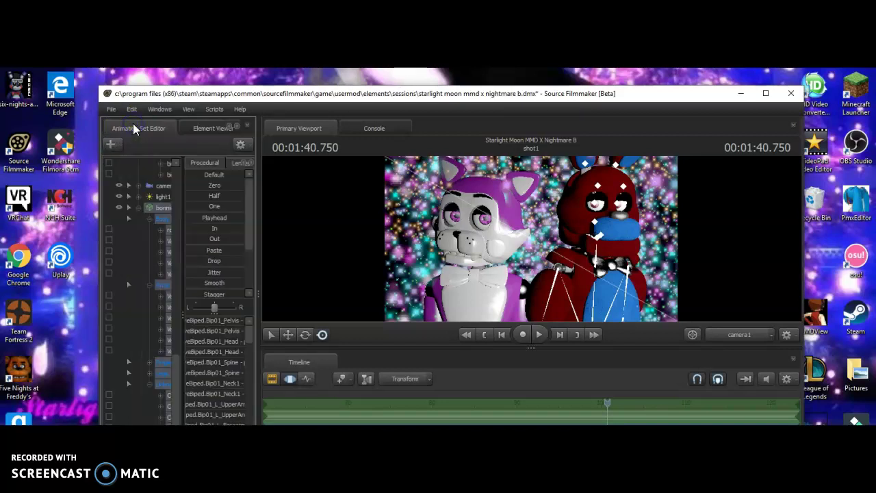
pyautogui.click(205, 128)
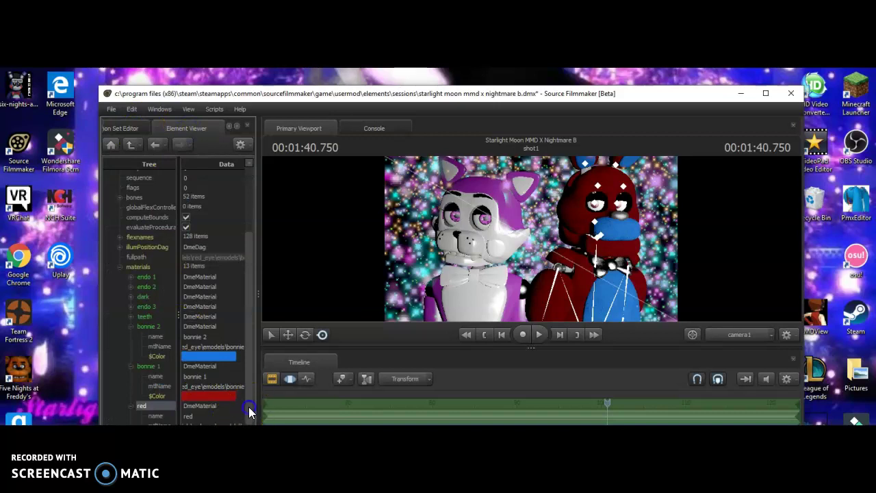
pyautogui.scroll(-2, 249, 412)
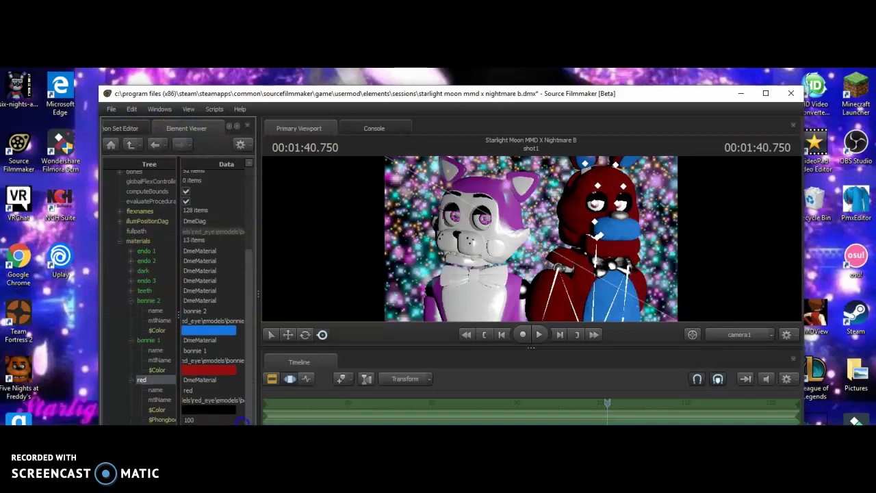
pyautogui.scroll(1, 244, 417)
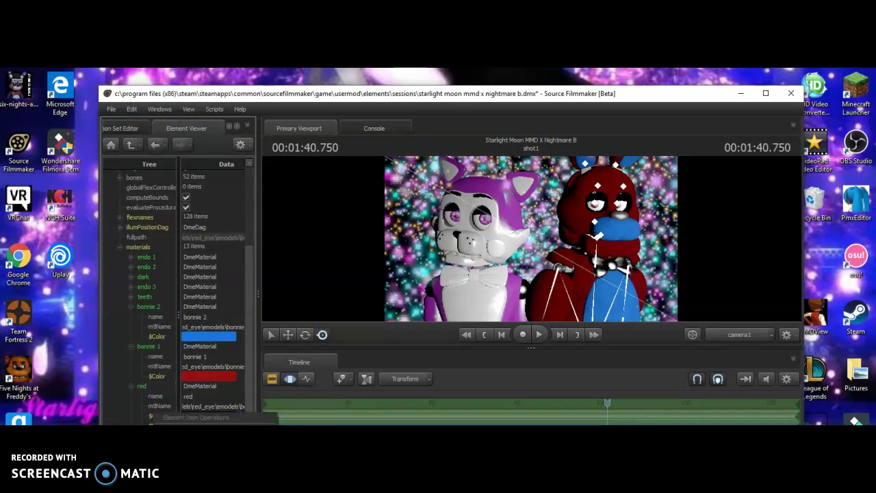
pyautogui.moveTo(212, 432)
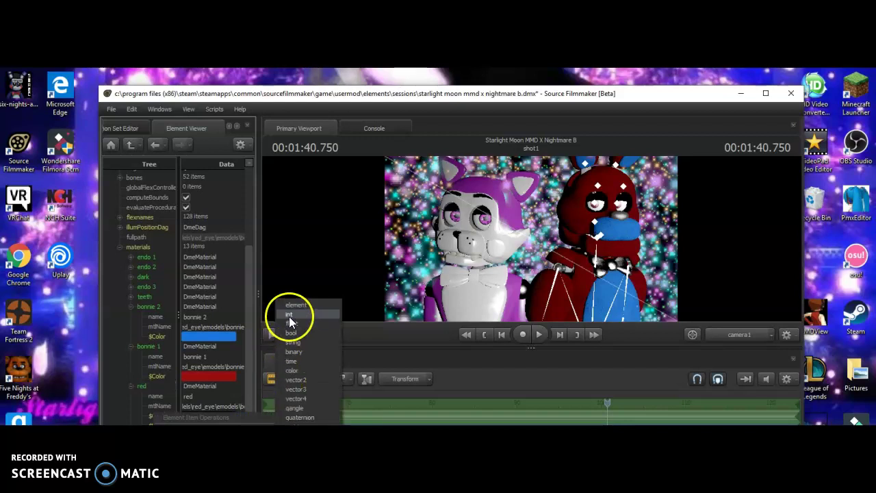
pyautogui.press('Escape')
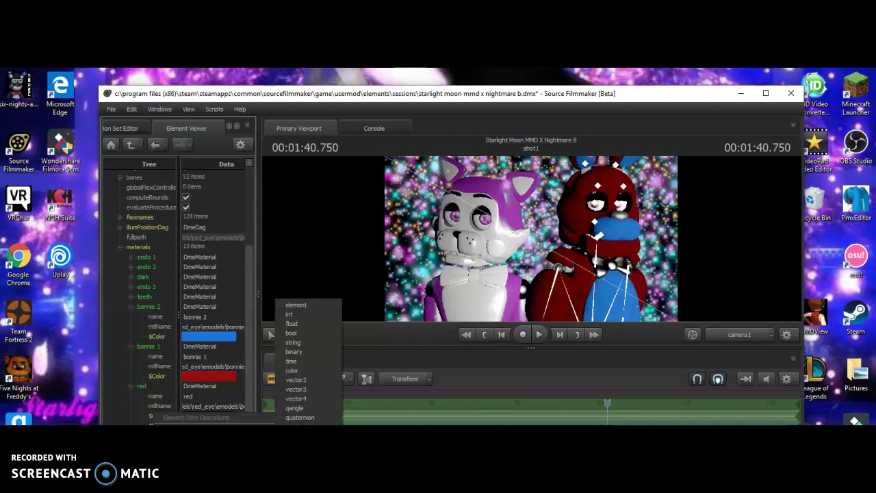
pyautogui.click(308, 344)
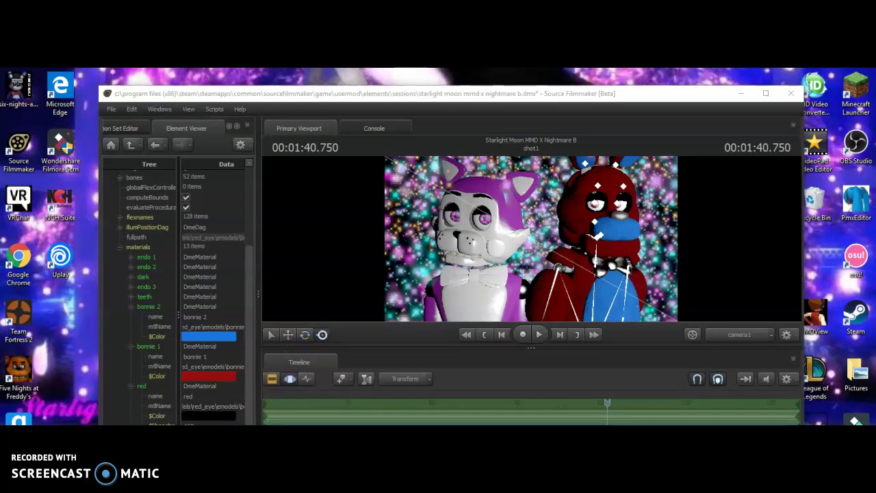
pyautogui.click(209, 378)
pyautogui.press('Return')
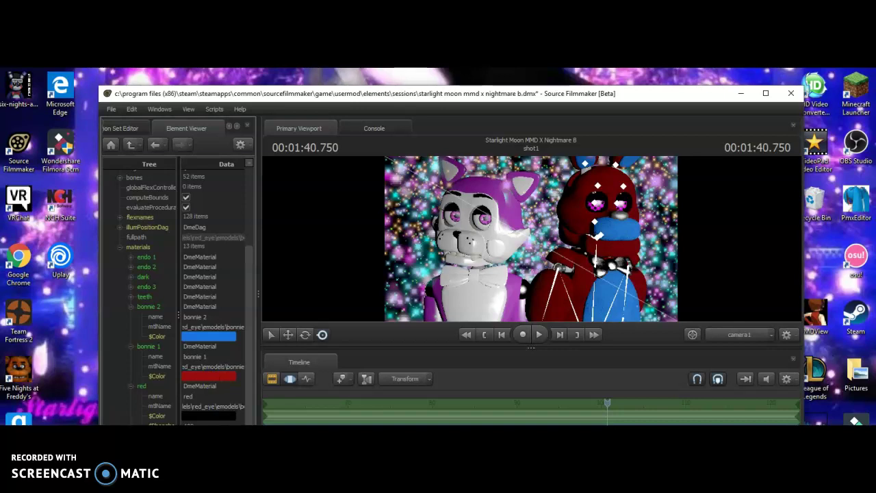
# Switch to the Steam Workshop page of eye textures and copy the file name blue eye.vtf from its description
pyautogui.hotkey('alt', 'Tab')
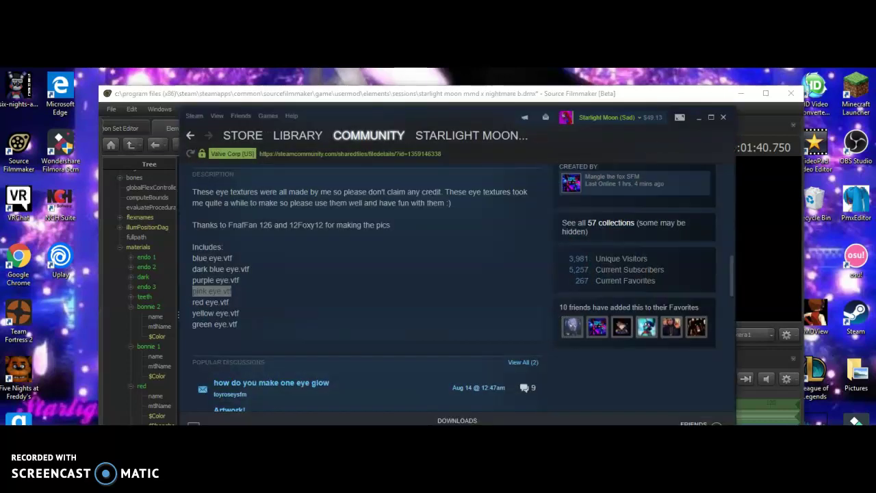
pyautogui.click(261, 282)
pyautogui.moveTo(245, 254); pyautogui.dragTo(194, 260)
pyautogui.click(192, 258)
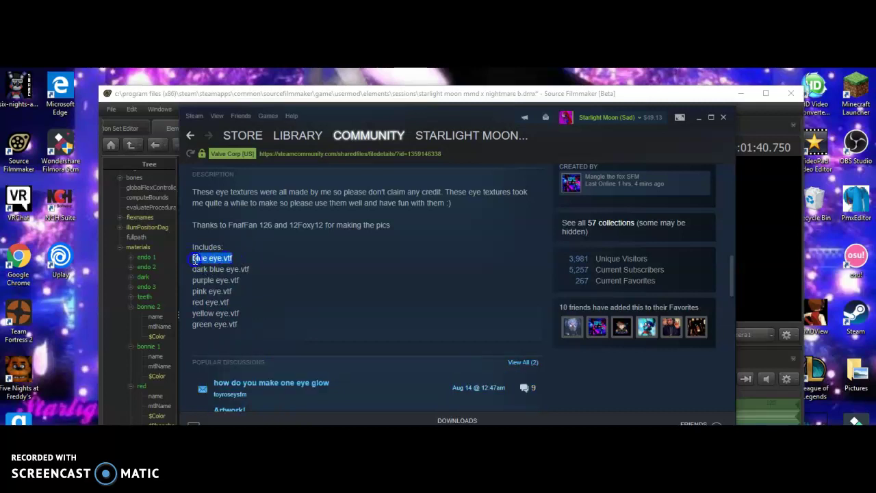
pyautogui.rightClick(194, 258)
pyautogui.click(282, 250)
pyautogui.moveTo(236, 258); pyautogui.dragTo(194, 257)
pyautogui.rightClick(194, 258)
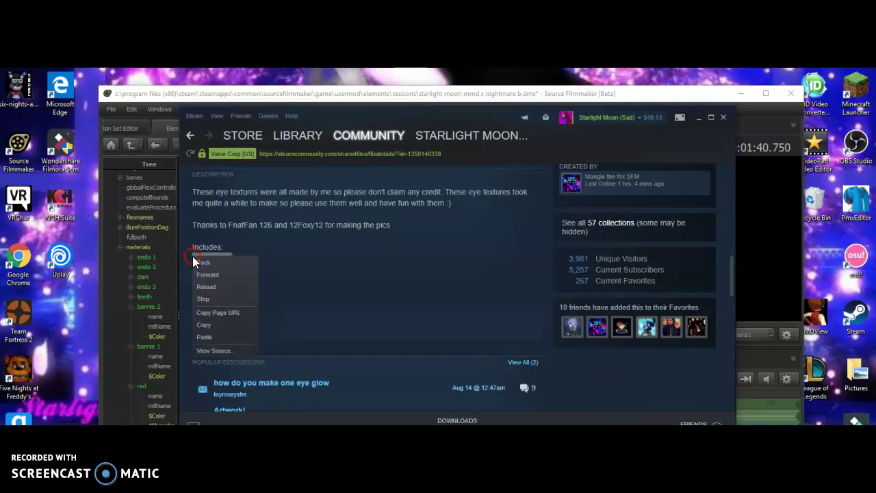
pyautogui.click(207, 326)
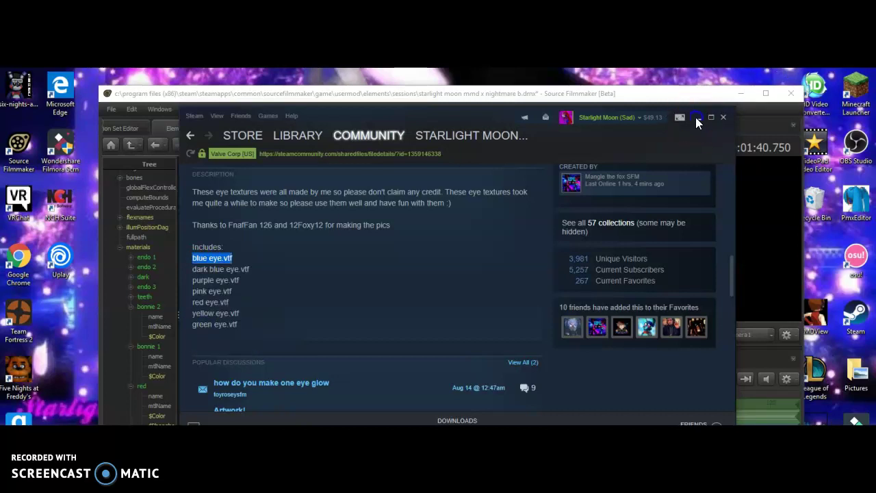
# Return to Source Filmmaker and replace the eye_b material's texture value with the blue eye texture
pyautogui.click(696, 118)
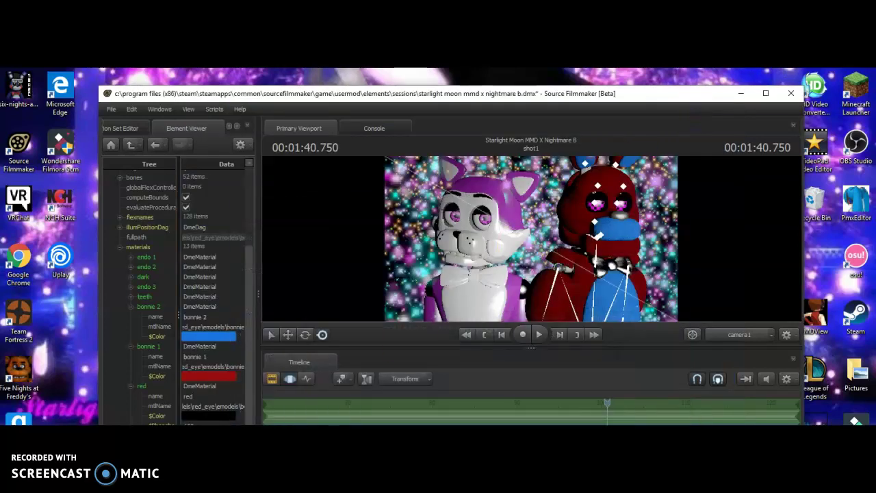
pyautogui.scroll(-2, 178, 295)
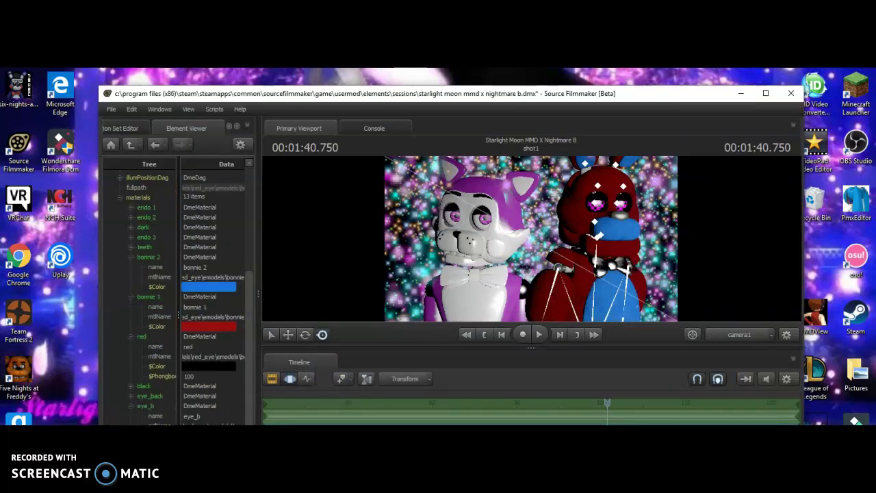
pyautogui.click(111, 383)
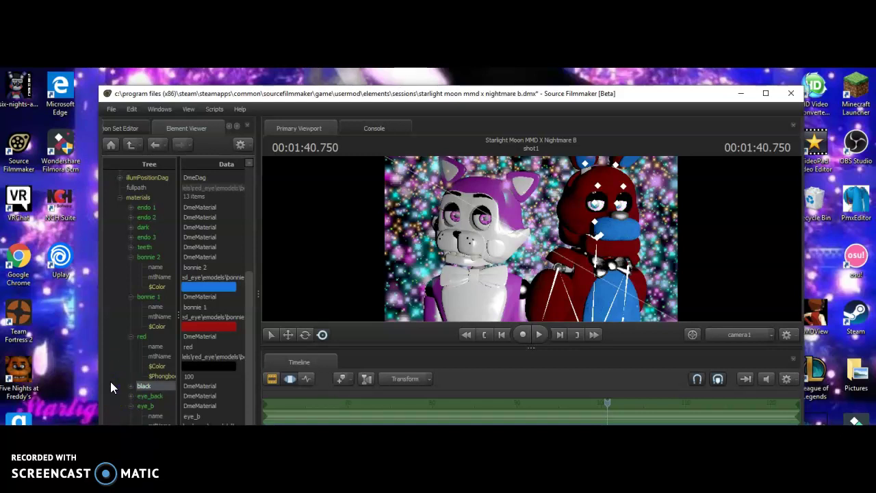
pyautogui.click(136, 188)
# Create an animation set for a new model, filtering for Toy Chica and loading the last splinks fnaf2 entry
pyautogui.click(119, 131)
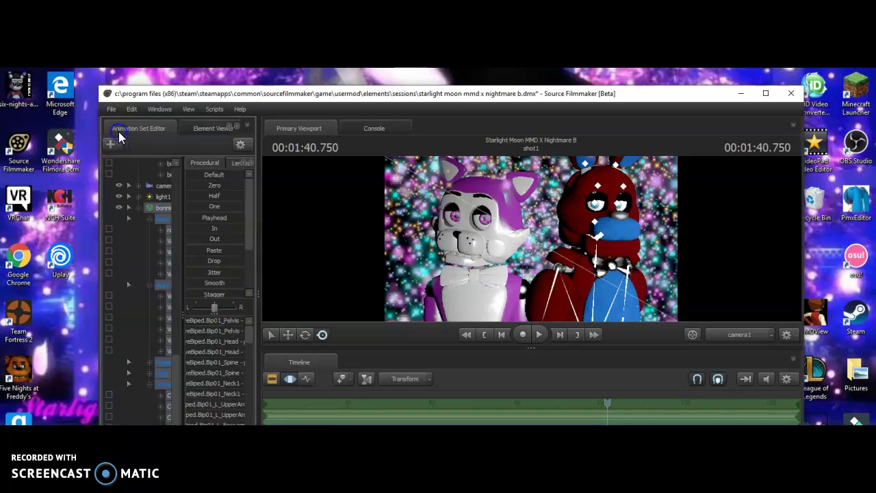
pyautogui.click(111, 144)
pyautogui.click(180, 178)
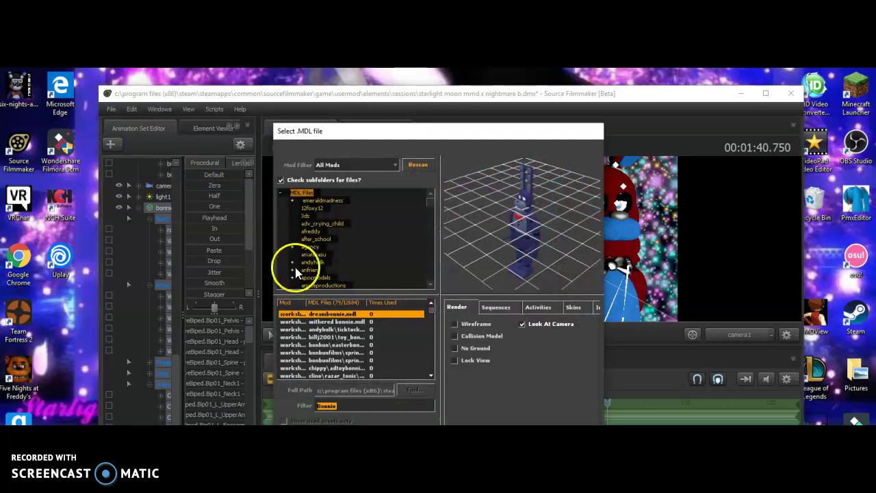
pyautogui.write('Toy Chica')
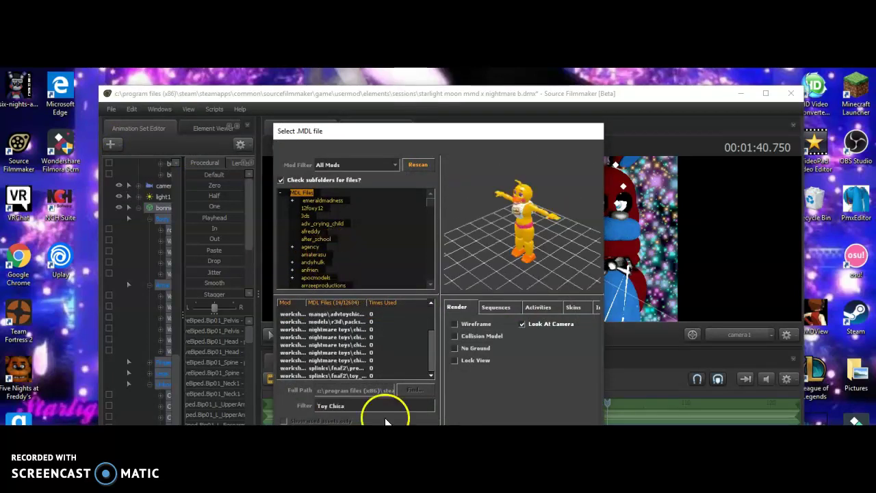
pyautogui.click(352, 376)
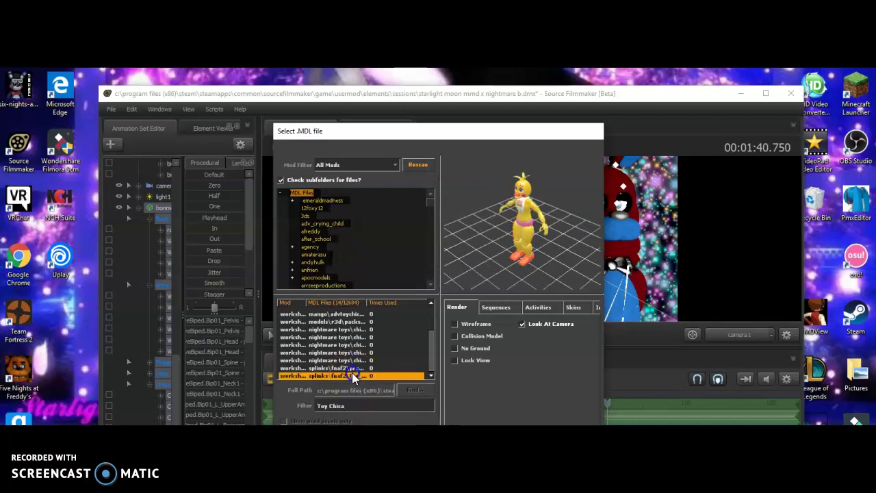
pyautogui.doubleClick(352, 376)
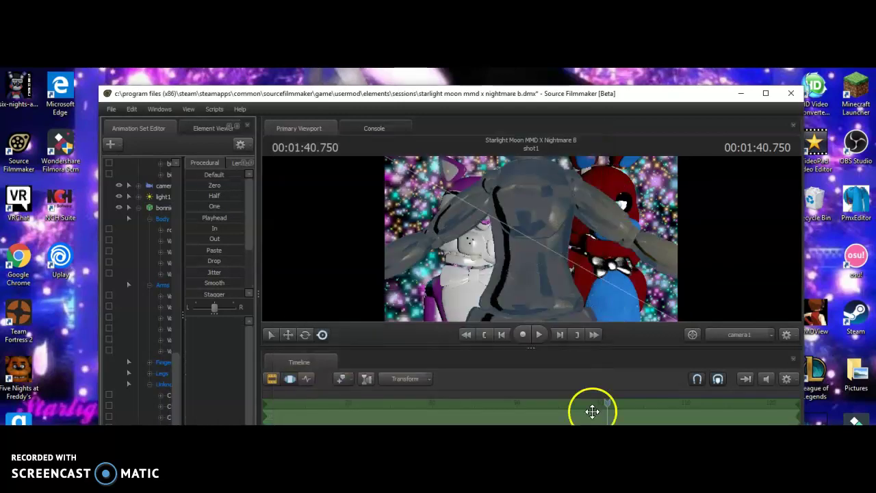
# Switch to the work camera and move the whole Toy Chica model away from the camera frustum
pyautogui.click(731, 335)
pyautogui.moveTo(616, 245); pyautogui.dragTo(531, 239)
pyautogui.press('s')
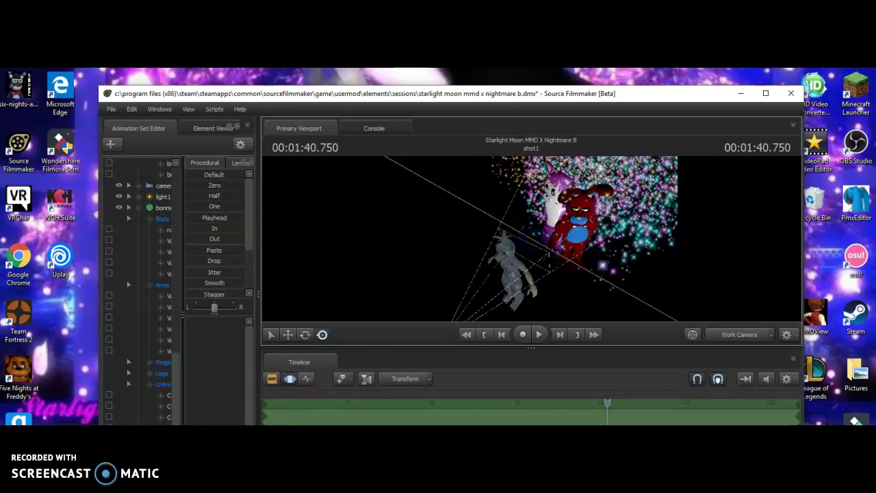
pyautogui.scroll(-3, 141, 294)
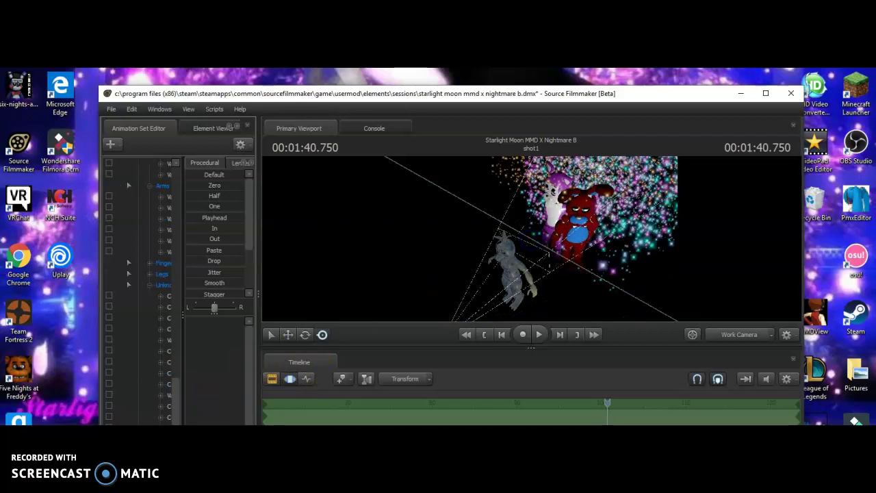
pyautogui.keyDown('ctrl'); pyautogui.doubleClick(530, 284); pyautogui.keyUp('ctrl')
pyautogui.moveTo(515, 300); pyautogui.dragTo(478, 237)
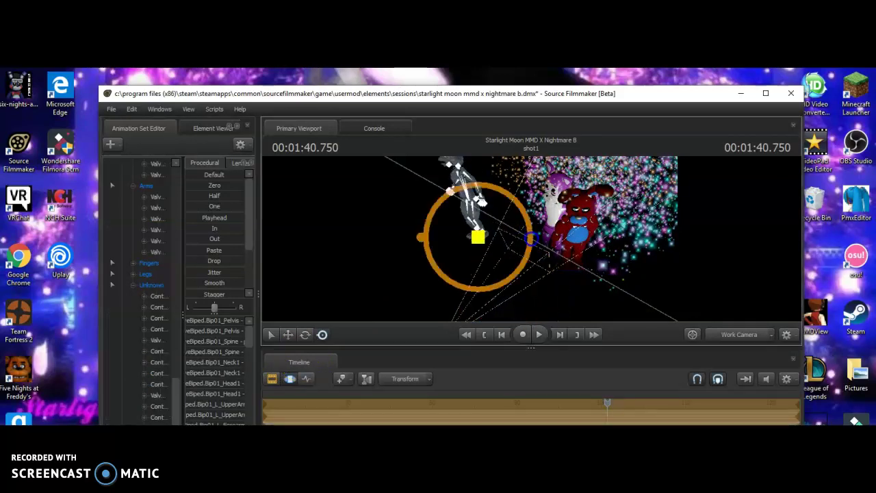
# With the Move tool, shift Toy Chica's Control_R_Hair bone over to the cat
pyautogui.click(356, 335)
pyautogui.click(287, 335)
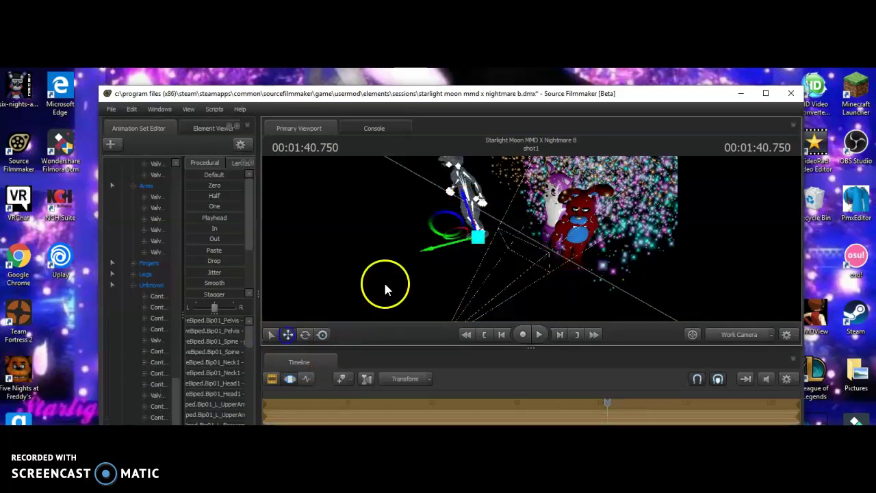
pyautogui.moveTo(469, 233); pyautogui.dragTo(531, 239)
pyautogui.press('ctrl')
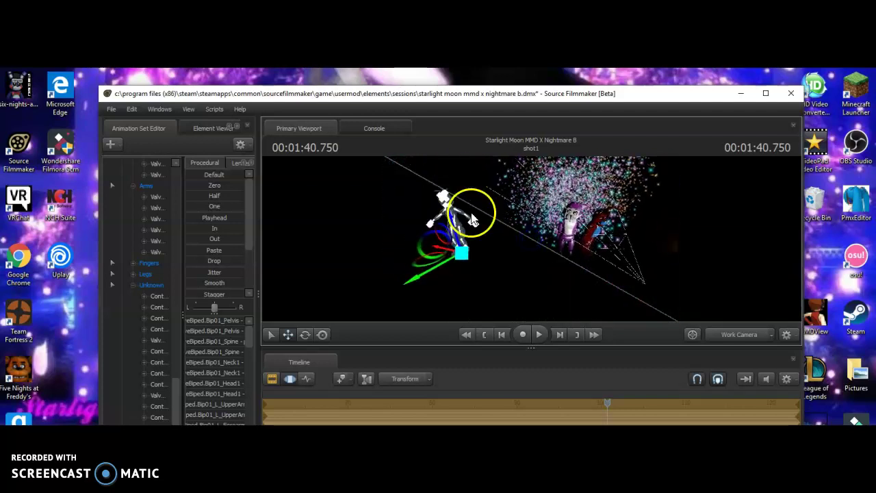
pyautogui.click(443, 195)
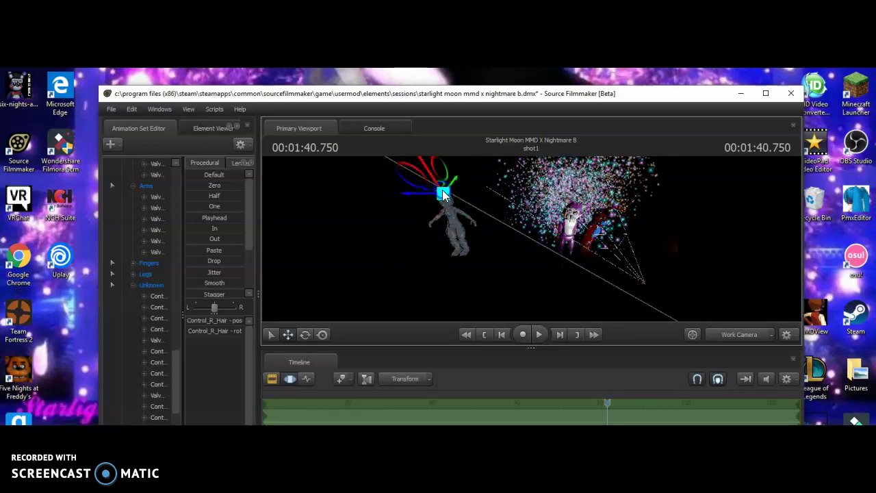
pyautogui.moveTo(454, 193); pyautogui.dragTo(560, 218)
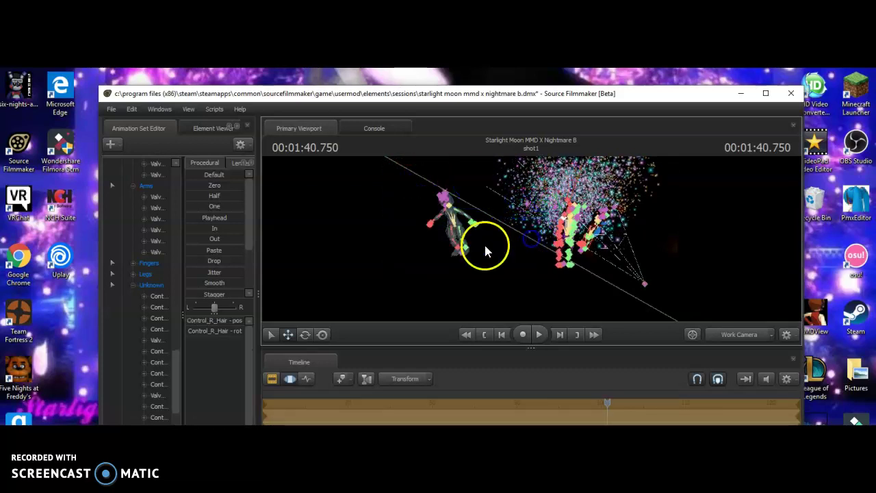
# Move Toy Chica's Control_M_Hair bone onto the cat and check its placement through the scene camera
pyautogui.click(445, 196)
pyautogui.moveTo(446, 196); pyautogui.dragTo(561, 216)
pyautogui.click(445, 192)
pyautogui.moveTo(444, 191); pyautogui.dragTo(569, 216)
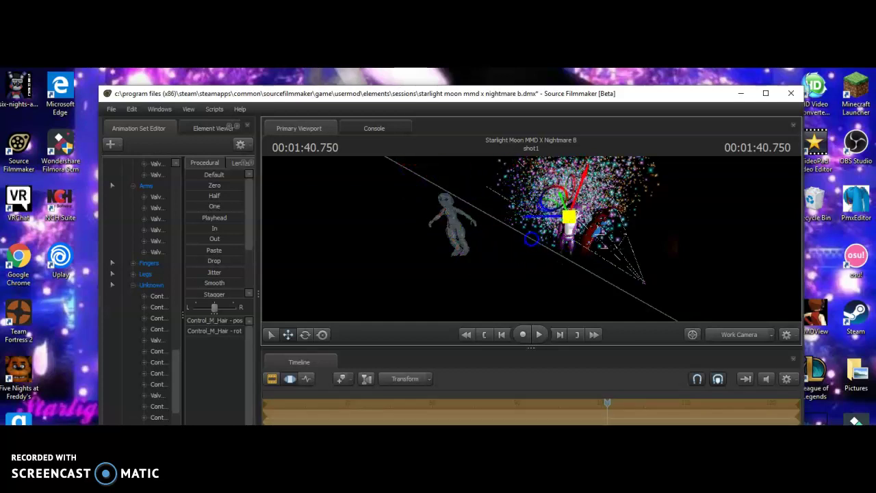
pyautogui.click(716, 332)
pyautogui.click(716, 332)
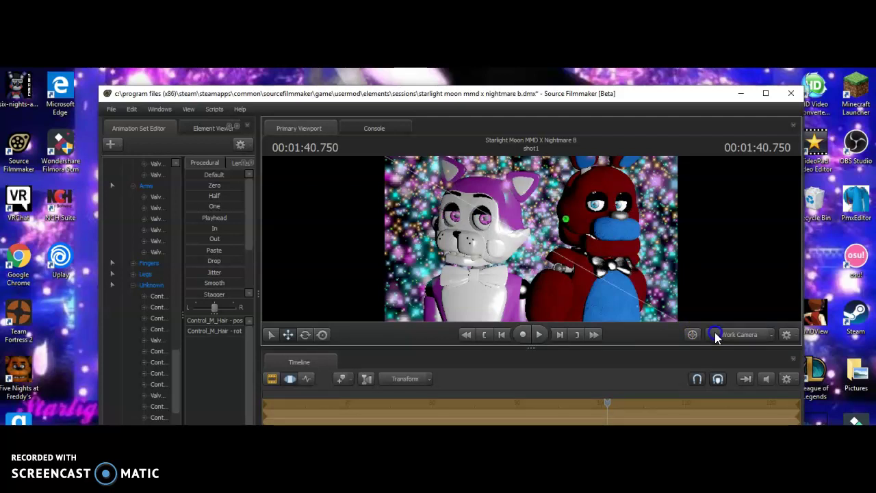
# Turn off lighting in the work camera viewport so the scene is shown fully bright
pyautogui.moveTo(584, 248)
pyautogui.mouseDown()
pyautogui.moveTo(658, 252)
pyautogui.moveTo(585, 248)
pyautogui.mouseUp()
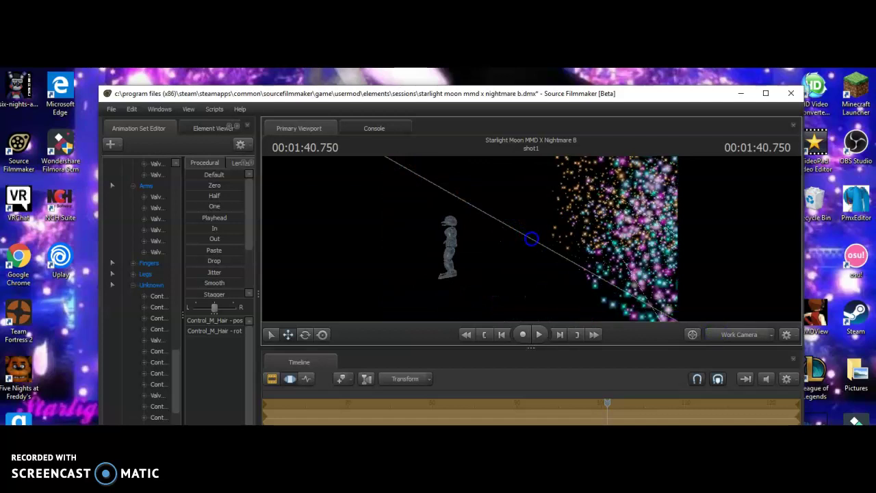
pyautogui.rightClick(543, 237)
pyautogui.click(563, 268)
# Reposition Toy Chica's Control_M_Hair bone right next to the cat's head in the work camera
pyautogui.moveTo(532, 238)
pyautogui.mouseDown()
pyautogui.moveTo(522, 235)
pyautogui.moveTo(531, 239)
pyautogui.mouseUp()
pyautogui.press('w')
pyautogui.moveTo(532, 238); pyautogui.dragTo(532, 239)
pyautogui.press('w')
pyautogui.press('s')
pyautogui.moveTo(532, 239); pyautogui.dragTo(532, 238, button='right')
pyautogui.moveTo(482, 194); pyautogui.dragTo(562, 233)
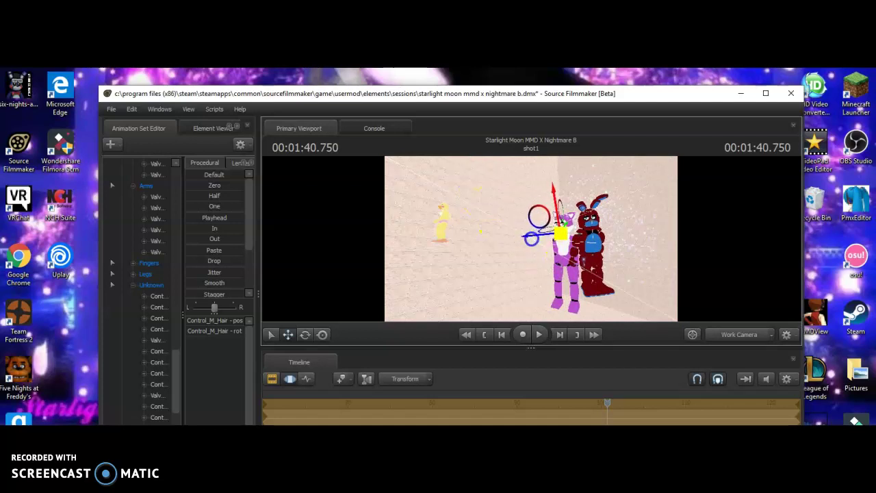
pyautogui.moveTo(534, 245); pyautogui.dragTo(532, 239, button='right')
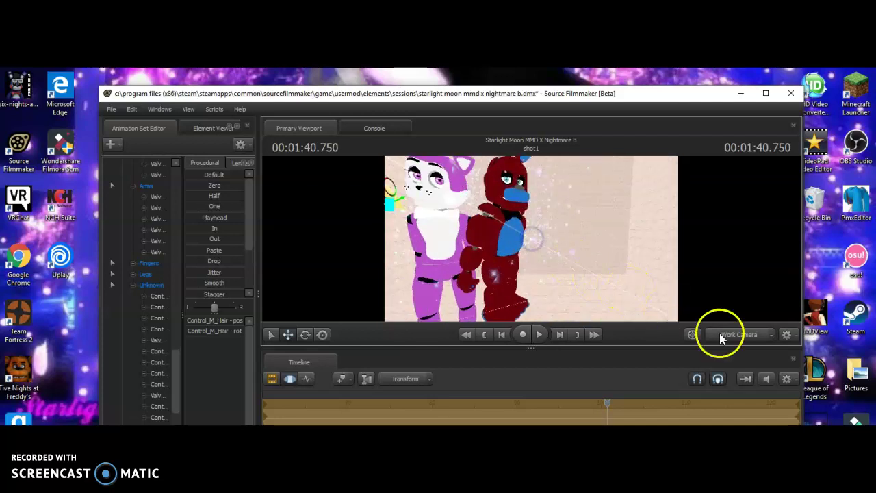
# Through camera1, rotate Toy Chica's Control_M_Hair bone and move it up to the cat's forehead beside the ear
pyautogui.click(738, 339)
pyautogui.click(320, 336)
pyautogui.moveTo(468, 248); pyautogui.dragTo(523, 272)
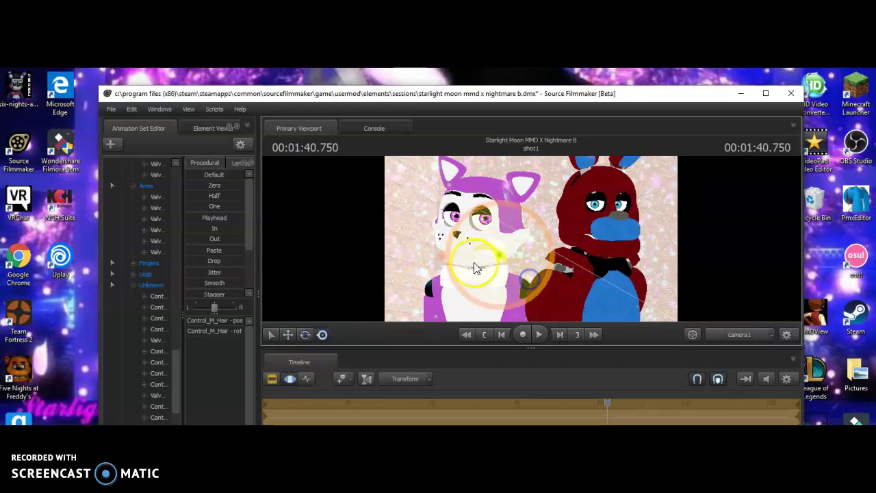
pyautogui.moveTo(505, 305); pyautogui.dragTo(491, 298)
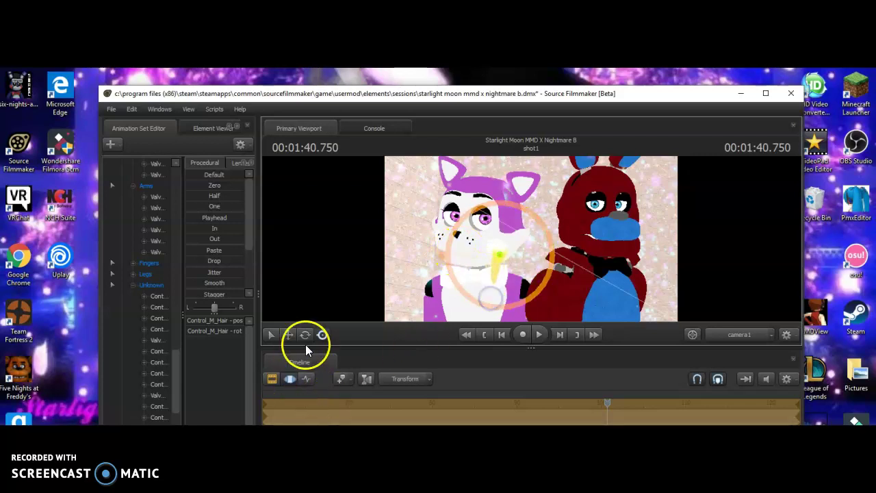
pyautogui.click(290, 334)
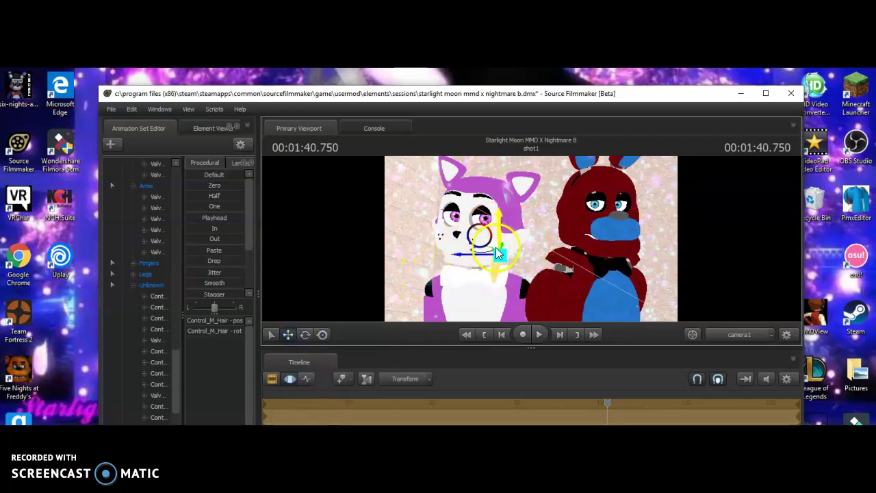
pyautogui.moveTo(501, 253); pyautogui.dragTo(452, 182)
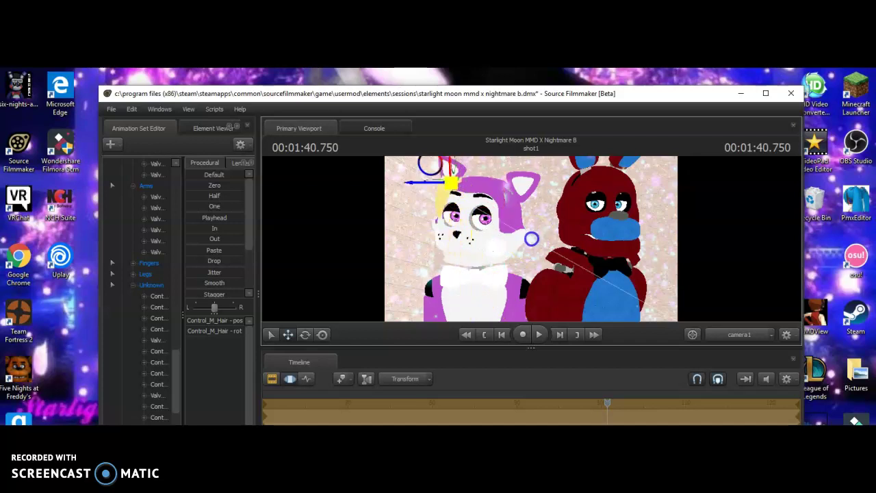
# Rotate the Control_M_Hair feathers so they drape across the cat's forehead like a fringe
pyautogui.click(323, 335)
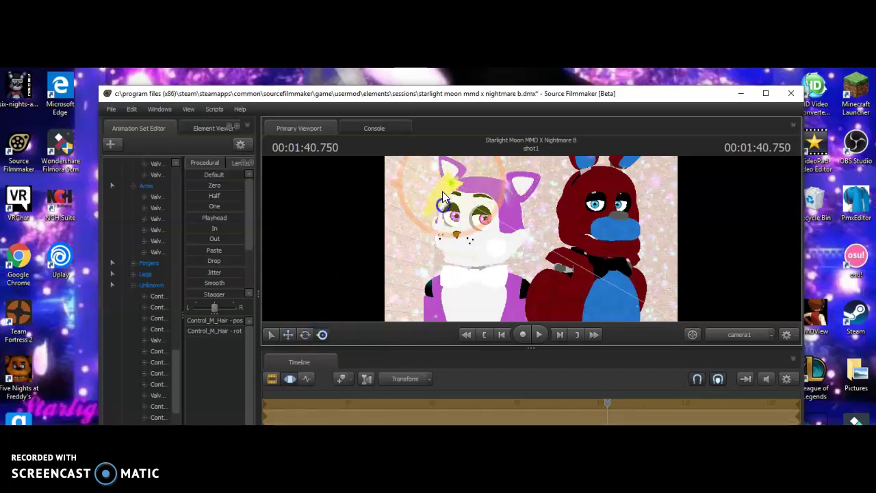
pyautogui.moveTo(458, 189); pyautogui.dragTo(532, 238)
pyautogui.moveTo(483, 184); pyautogui.dragTo(525, 239)
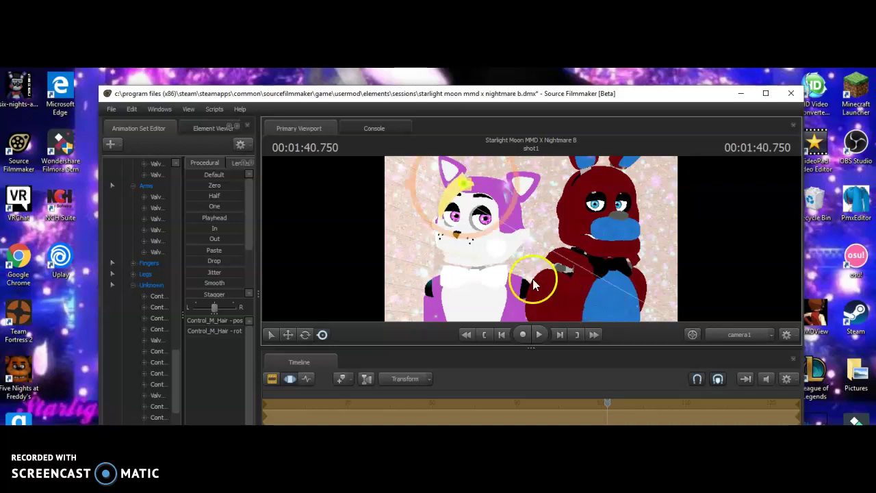
pyautogui.moveTo(432, 205)
pyautogui.mouseDown()
pyautogui.moveTo(434, 224)
pyautogui.moveTo(432, 218)
pyautogui.mouseUp()
pyautogui.click(435, 210)
# Recolour Toy Chica's model with a custom pure red (255, 0, 0) so the cat's hair feathers are red
pyautogui.rightClick(170, 278)
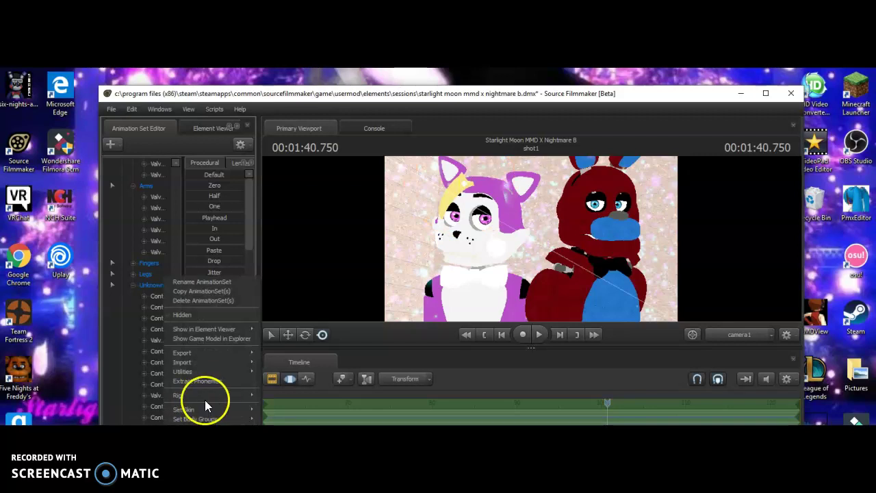
pyautogui.moveTo(205, 397)
pyautogui.click(316, 350)
pyautogui.click(373, 295)
pyautogui.click(327, 267)
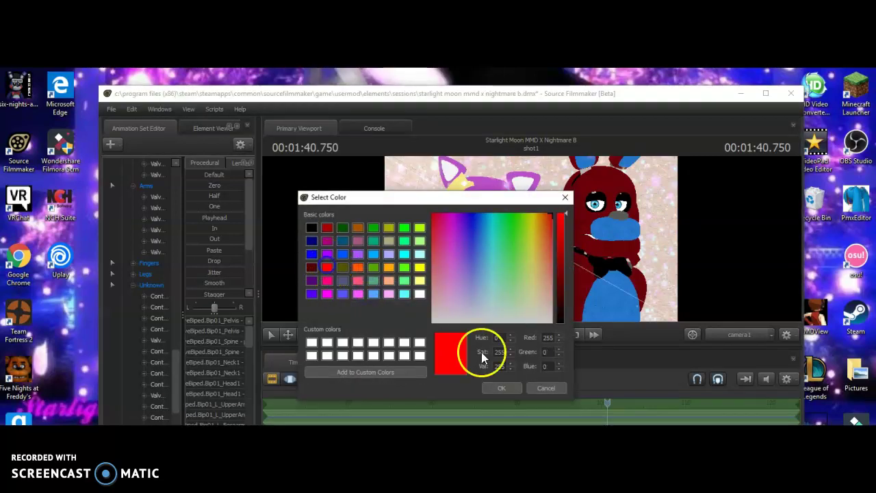
pyautogui.click(503, 388)
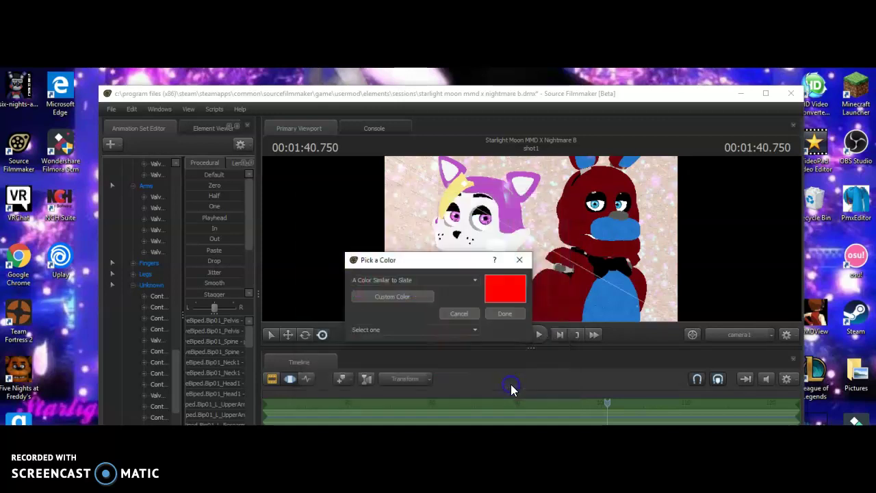
pyautogui.click(491, 315)
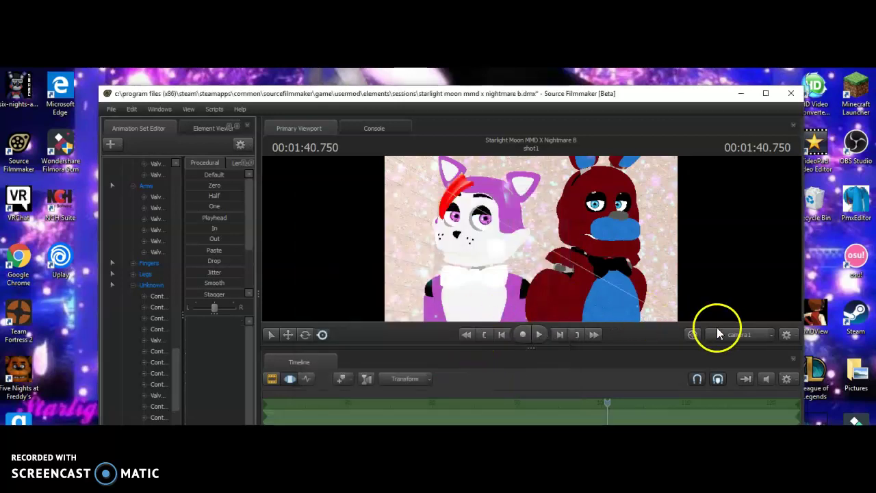
pyautogui.click(717, 329)
pyautogui.click(717, 327)
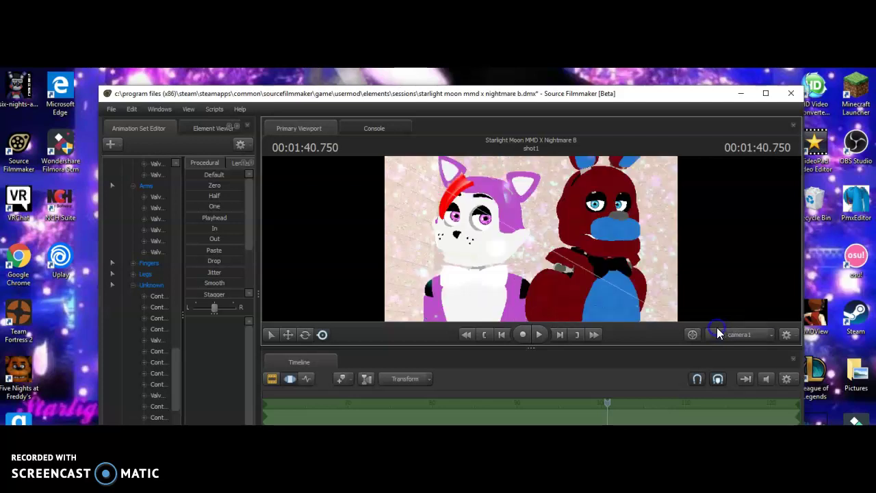
# Rotate Bonnie's Control_R_Eye and Control_L_Eye bones and turn the Neck1 bone slightly towards the cat
pyautogui.click(596, 214)
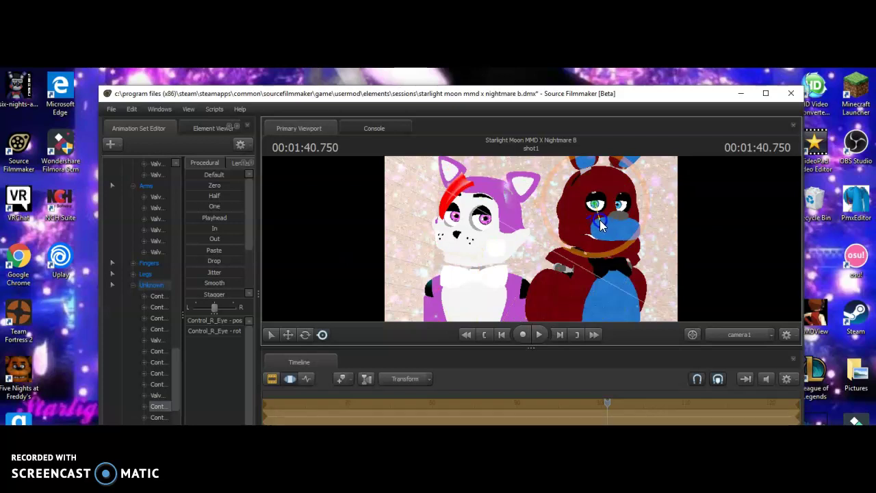
pyautogui.click(620, 210)
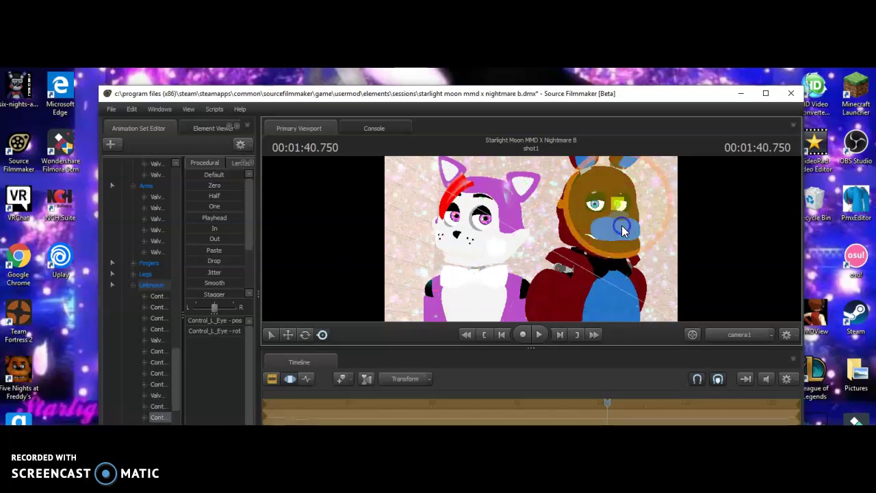
pyautogui.click(582, 256)
pyautogui.keyDown('ctrl'); pyautogui.click(595, 251); pyautogui.keyUp('ctrl')
pyautogui.moveTo(611, 284); pyautogui.dragTo(606, 284)
pyautogui.moveTo(596, 234); pyautogui.dragTo(594, 234)
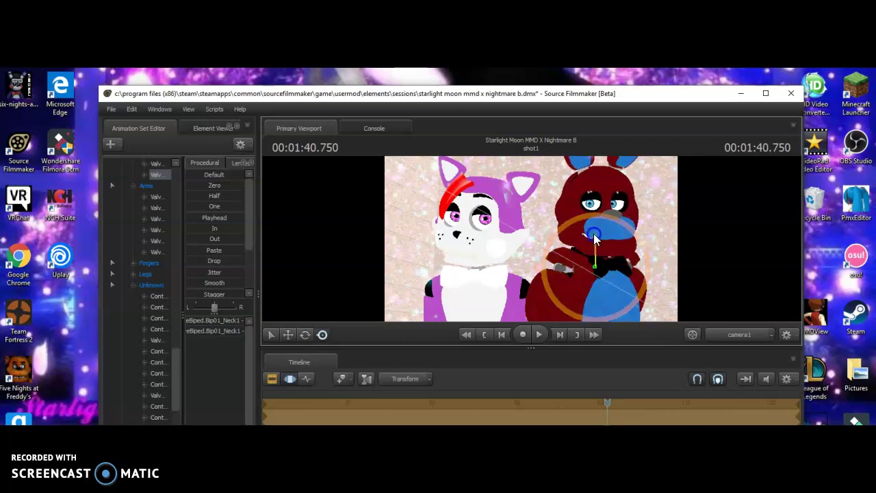
# Readjust the rotation of Bonnie's right and left eye bones to suit the turned head
pyautogui.keyDown('ctrl'); pyautogui.click(590, 204); pyautogui.keyUp('ctrl')
pyautogui.click(590, 209)
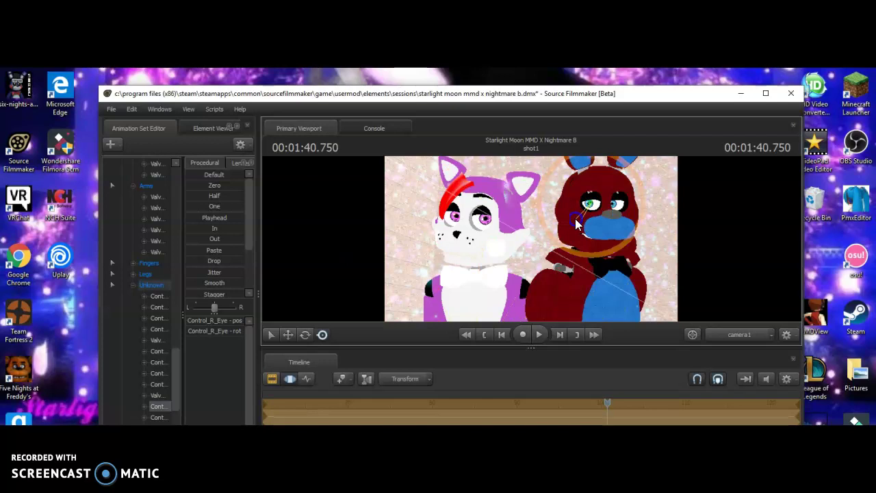
pyautogui.click(613, 210)
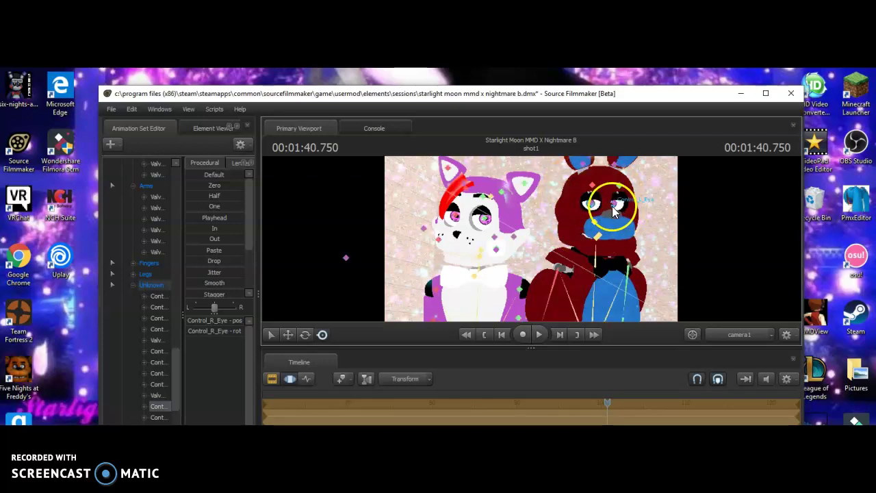
pyautogui.moveTo(604, 215); pyautogui.dragTo(611, 219)
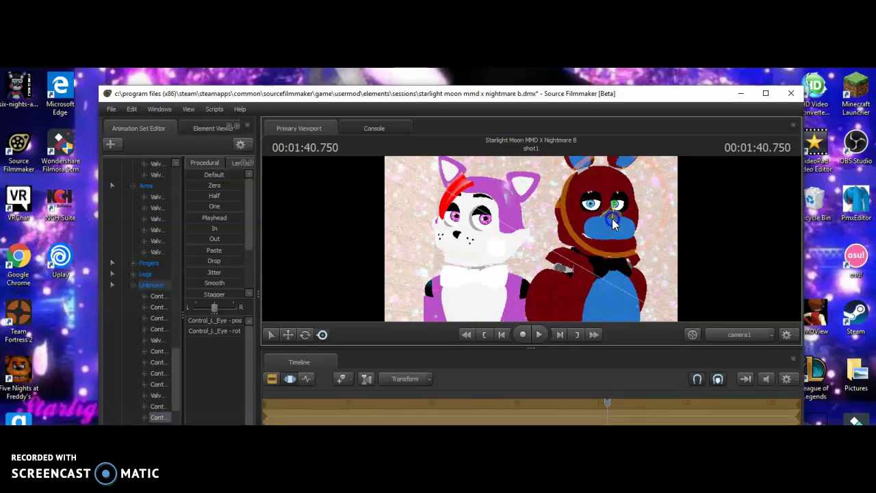
# Turn Bonnie's Neck1 bone further towards the cat and rotate both eye bones to match the new head angle
pyautogui.click(595, 262)
pyautogui.moveTo(596, 263); pyautogui.dragTo(602, 239)
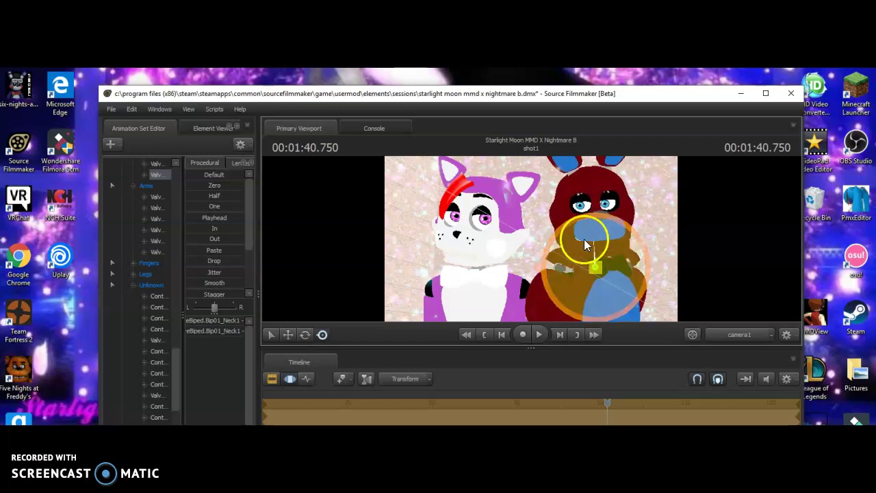
pyautogui.click(581, 203)
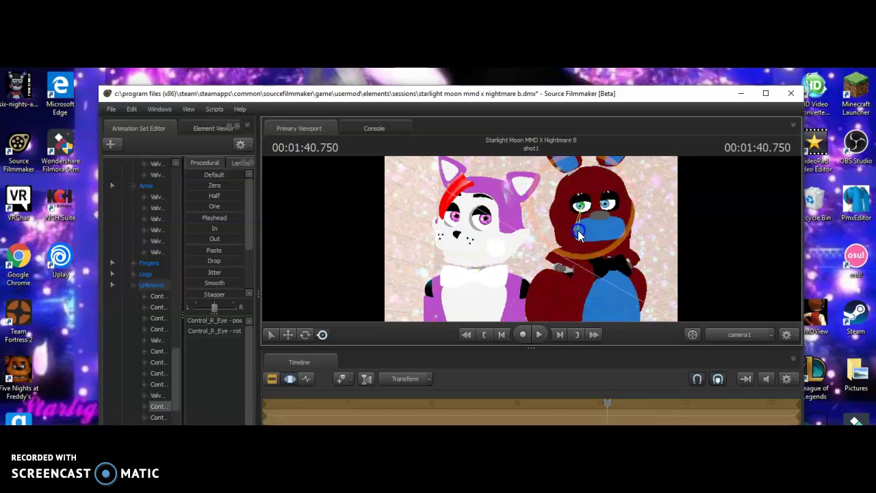
pyautogui.click(607, 208)
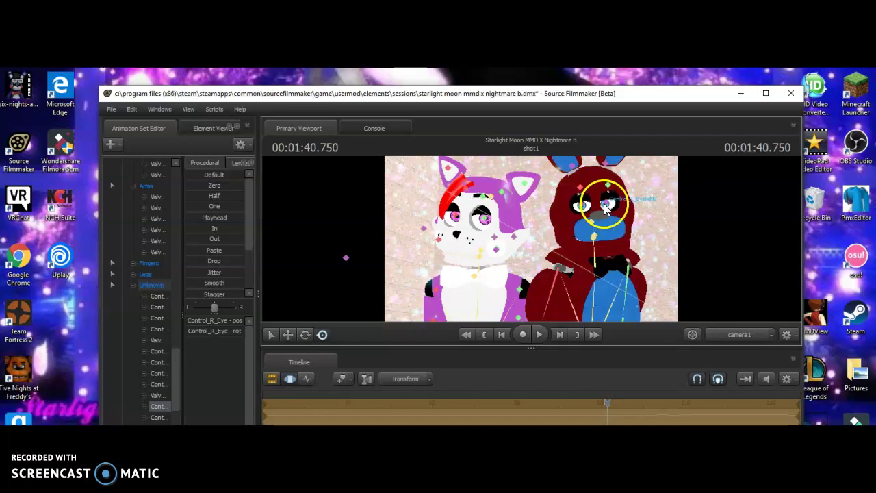
pyautogui.keyDown('ctrl'); pyautogui.click(610, 205); pyautogui.keyUp('ctrl')
pyautogui.click(603, 201)
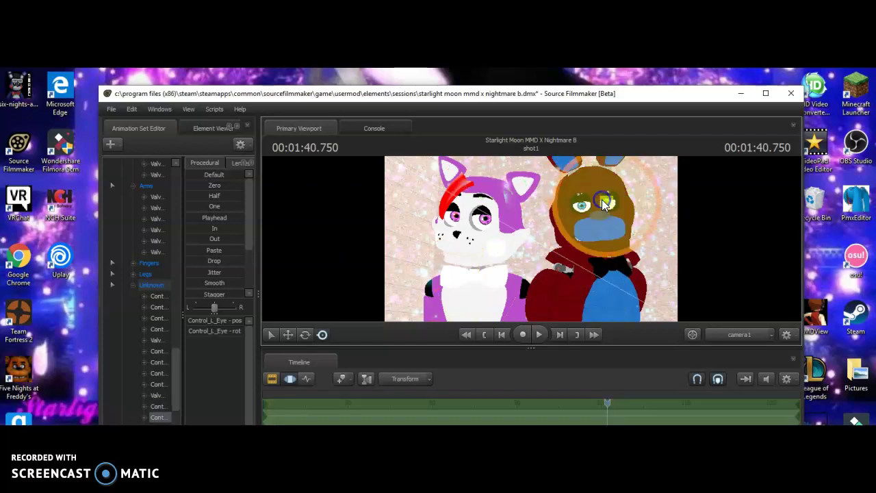
pyautogui.click(604, 219)
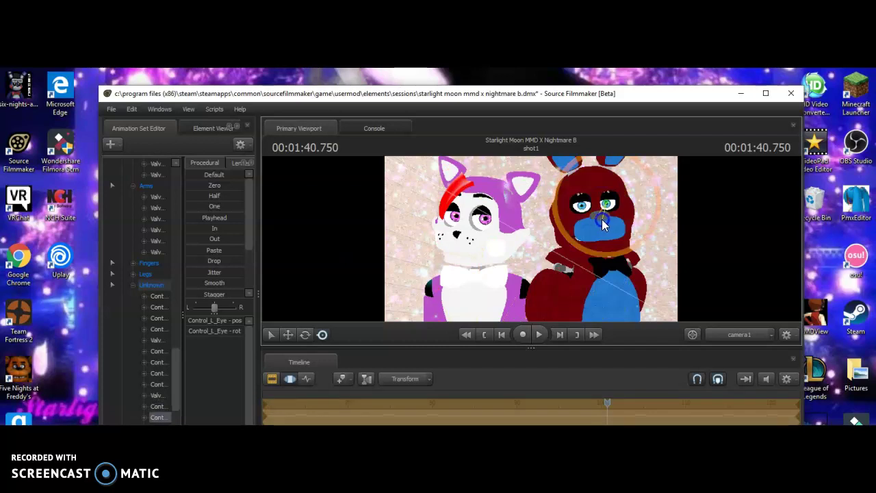
# Enable lighting in the camera1 viewport and select the camera1 animation set to check the lit scene
pyautogui.rightClick(637, 278)
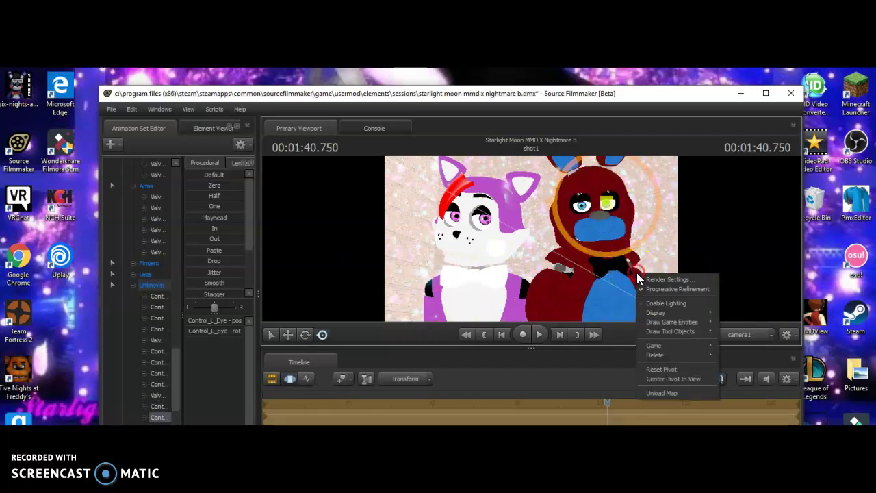
pyautogui.click(656, 305)
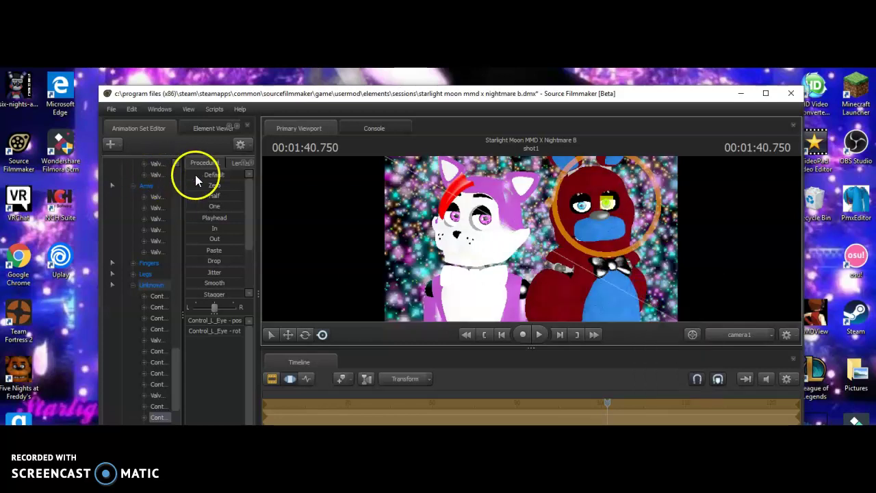
pyautogui.scroll(10, 180, 178)
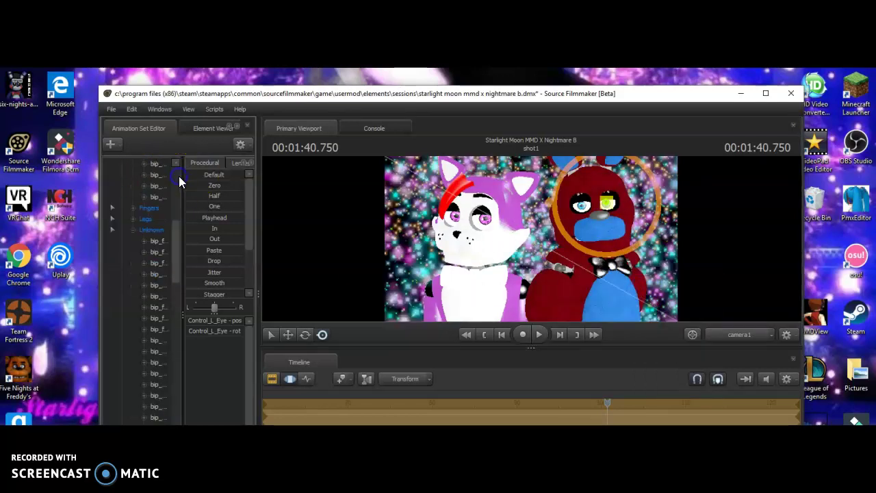
pyautogui.click(154, 163)
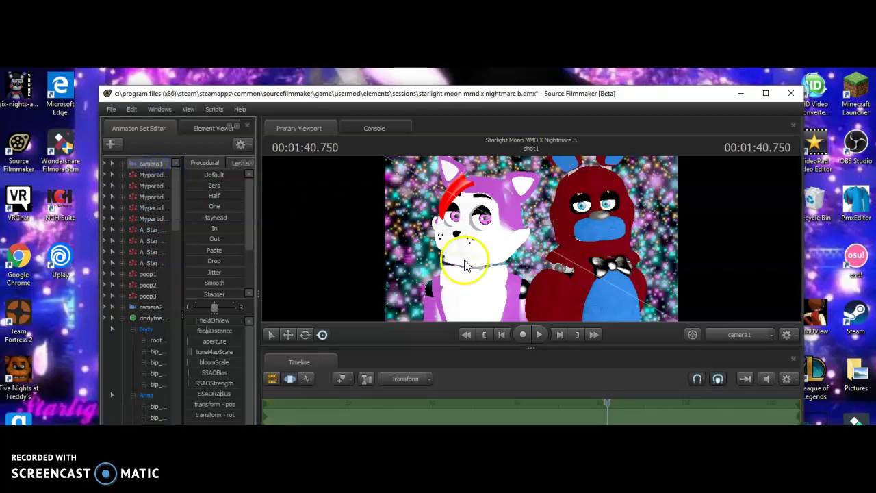
pyautogui.click(532, 240)
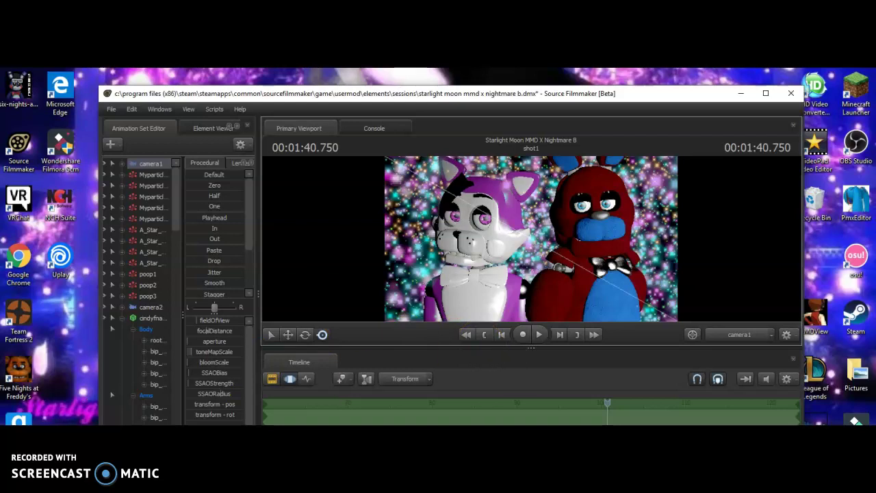
# Turn off lighting in the work camera viewport and frame the red Toy Chica model parts beside the cat
pyautogui.scroll(-10, 140, 288)
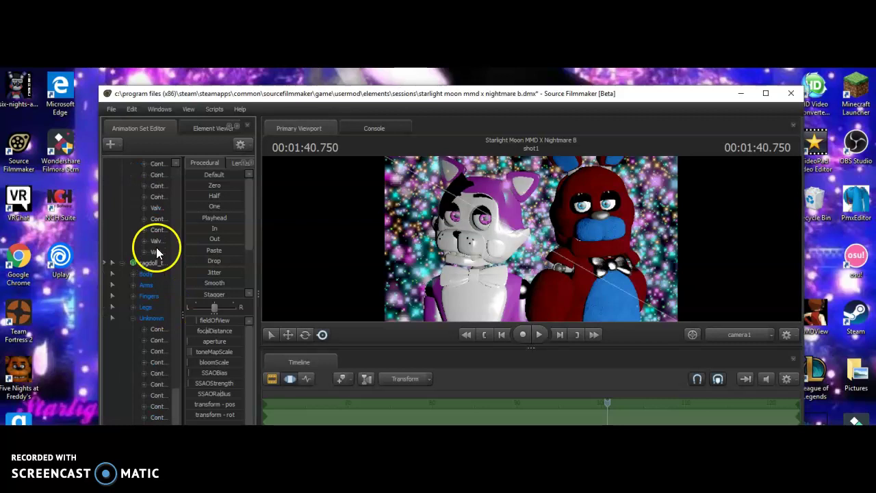
pyautogui.click(743, 335)
pyautogui.click(752, 347)
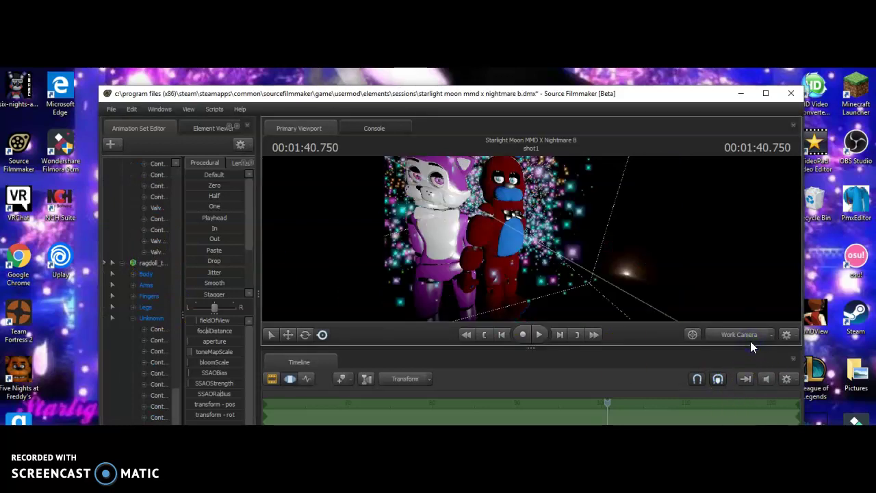
pyautogui.moveTo(726, 310); pyautogui.dragTo(531, 239)
pyautogui.rightClick(531, 238)
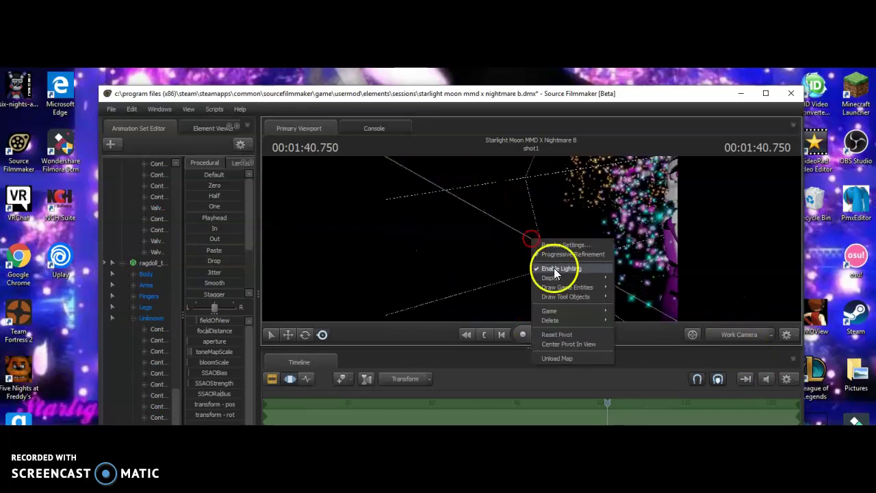
pyautogui.click(555, 269)
pyautogui.moveTo(558, 273); pyautogui.dragTo(531, 239)
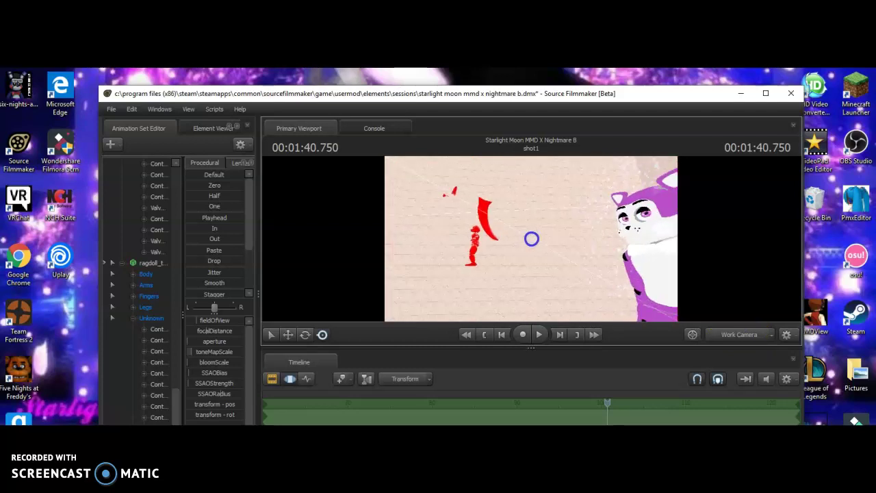
pyautogui.rightClick(533, 241)
pyautogui.click(215, 161)
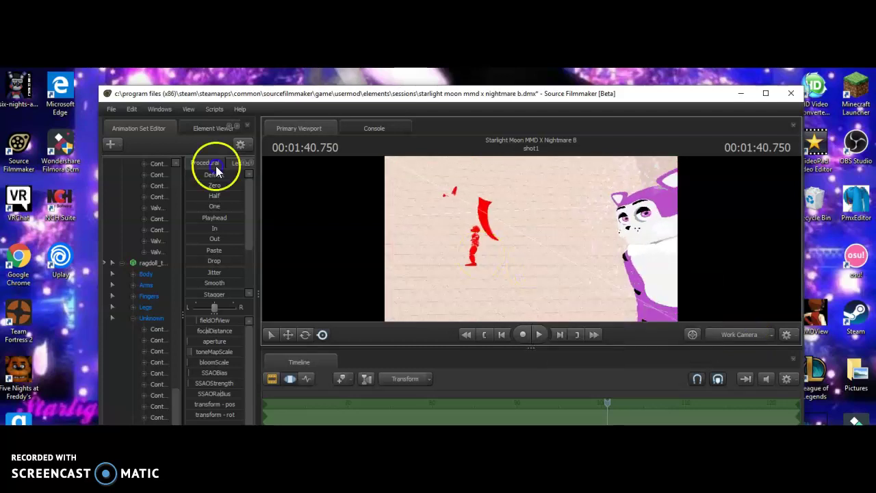